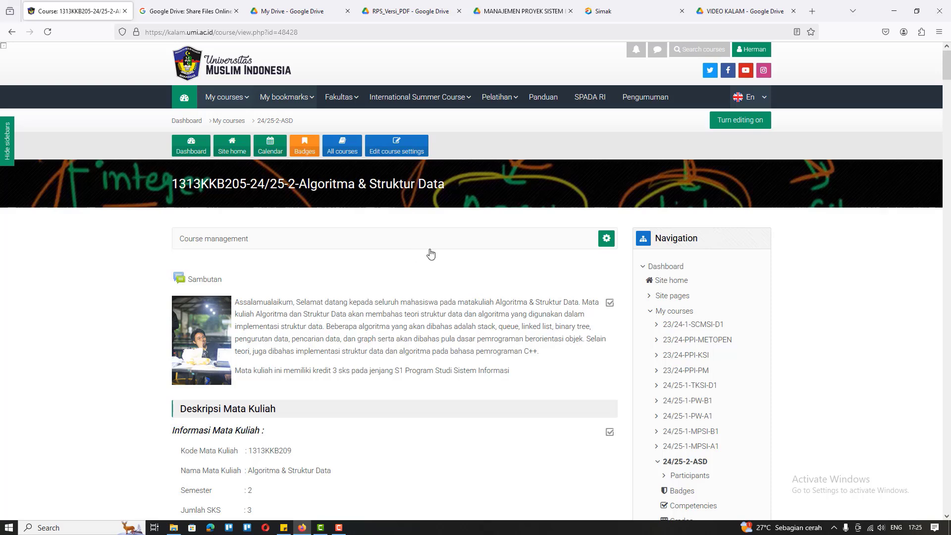
Check the lecturer's teaching schedule in Simak, and open the Fakultas Ilmu Komputer course category in the LMS
left_click(625, 13)
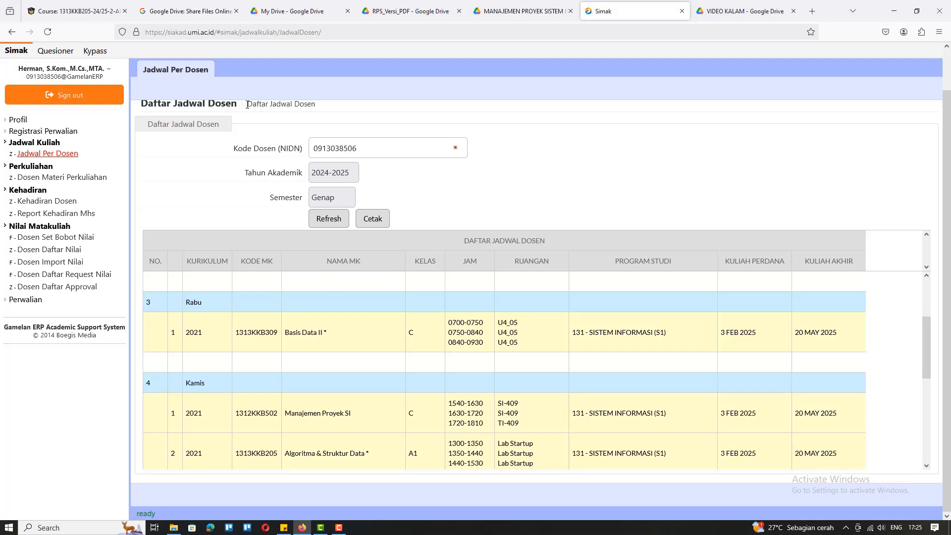
left_click(85, 12)
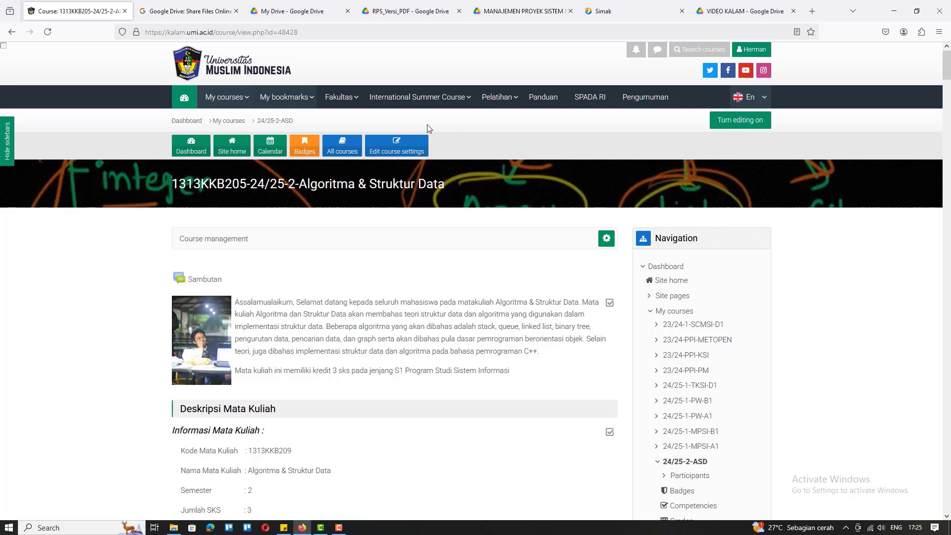
left_click(354, 100)
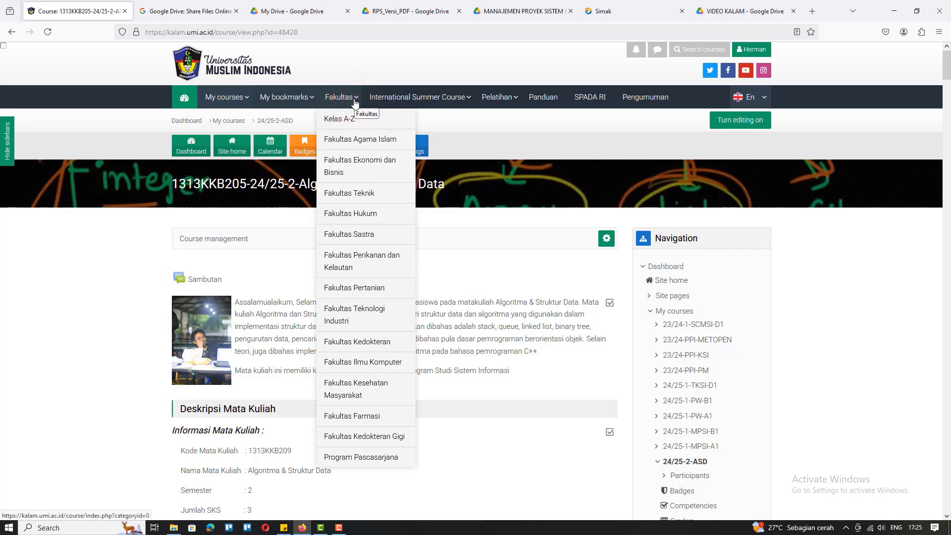
left_click(362, 390)
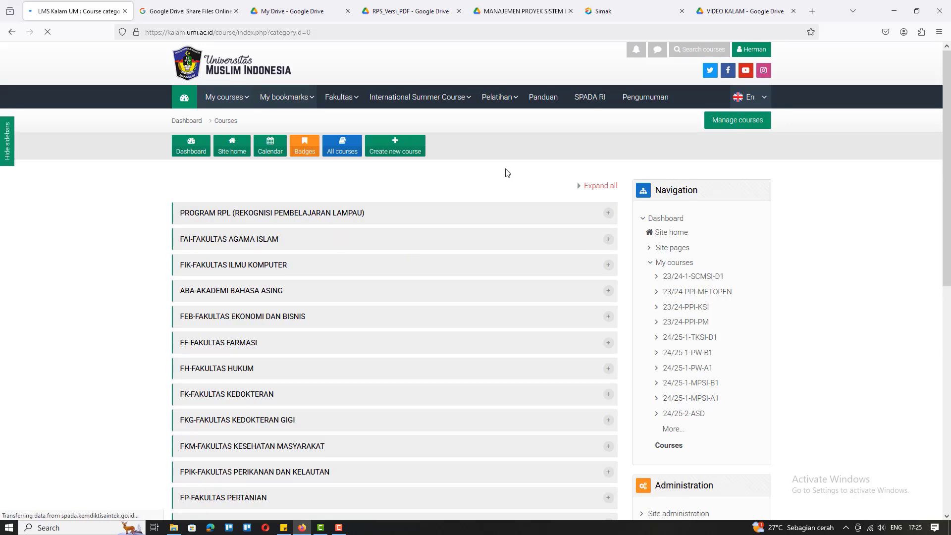
left_click(351, 103)
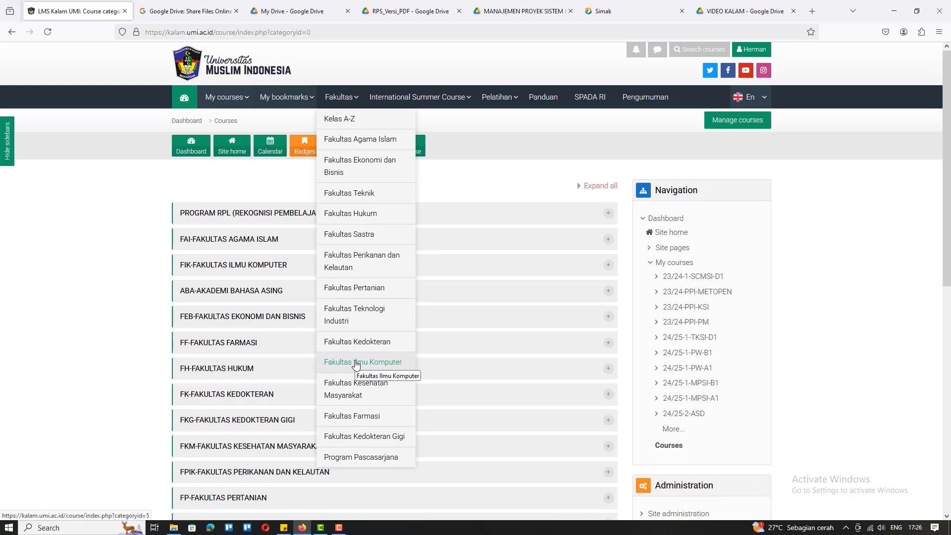
left_click(356, 363)
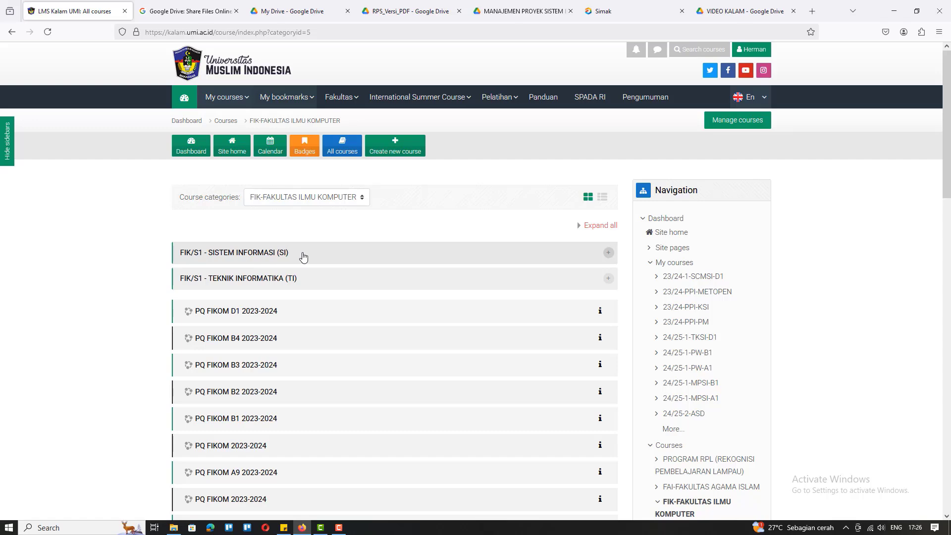
Recheck the schedule in Simak, and open the LMS category FIK-SI/Semester Genap 2024 - 2025 under FIK/S1 - Sistem Informasi (SI)
left_click(622, 10)
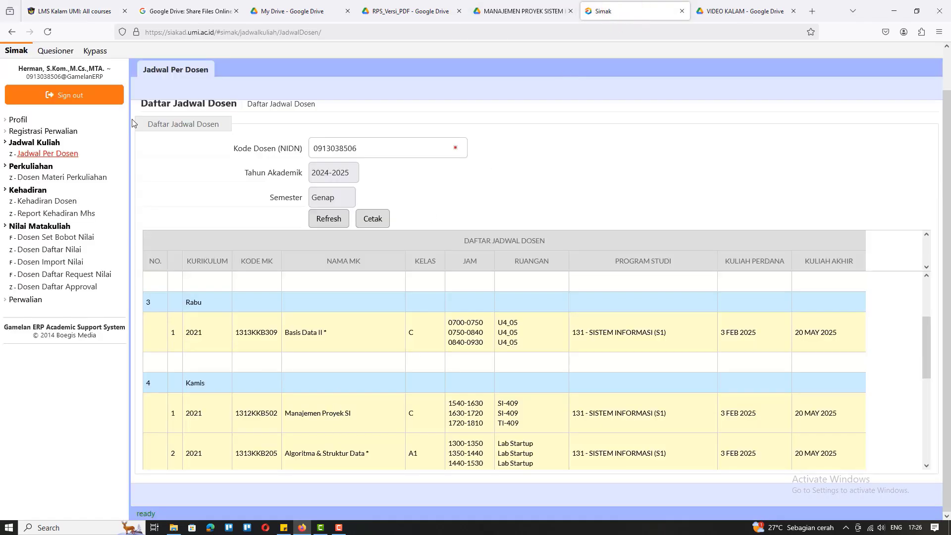
left_click(73, 11)
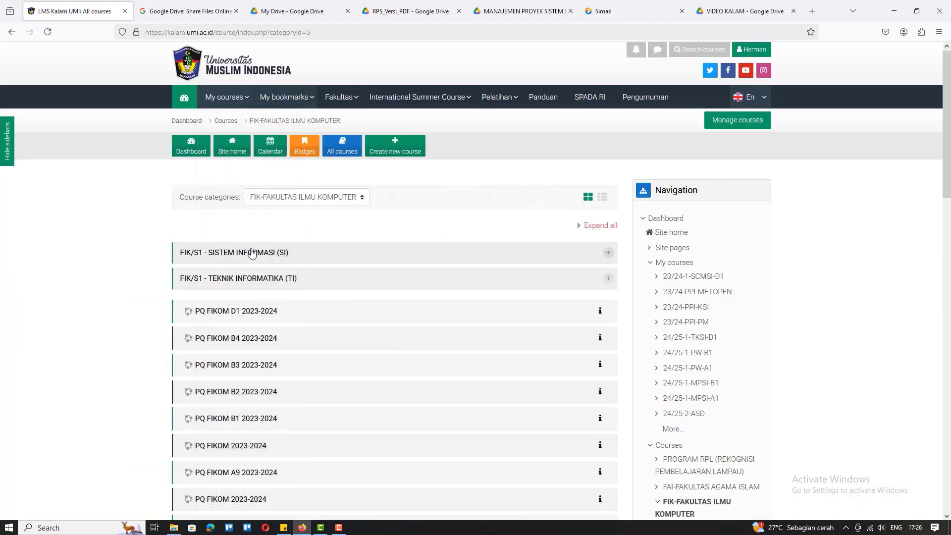
left_click(465, 256)
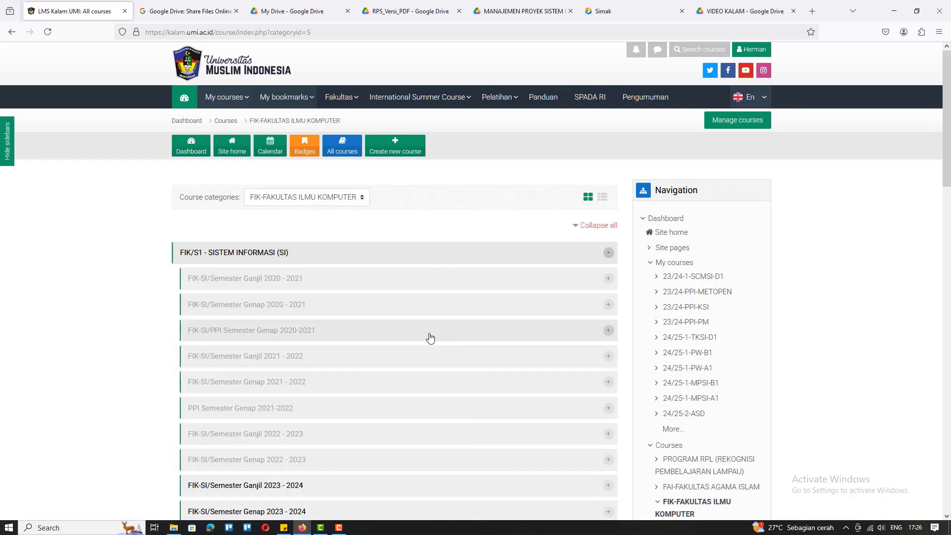
scroll(423, 361, "down", 4)
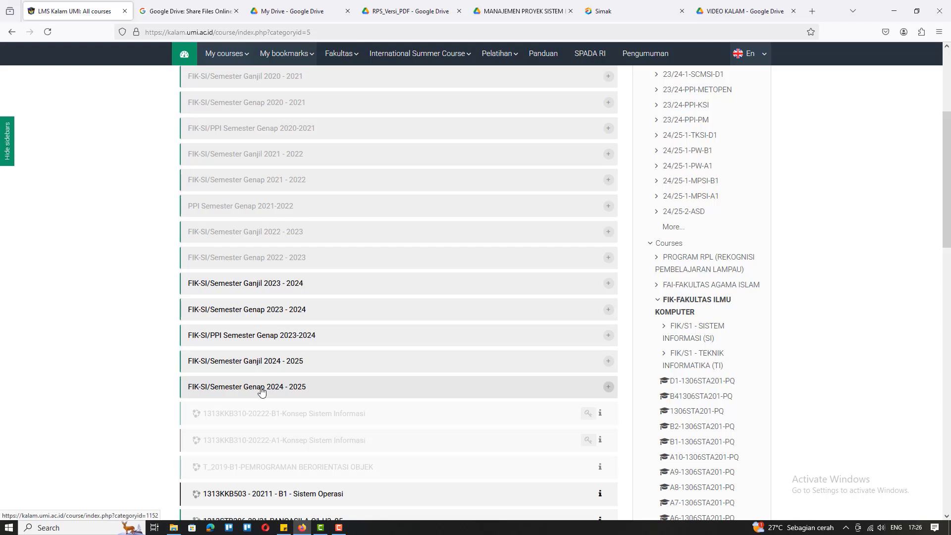
left_click(300, 389)
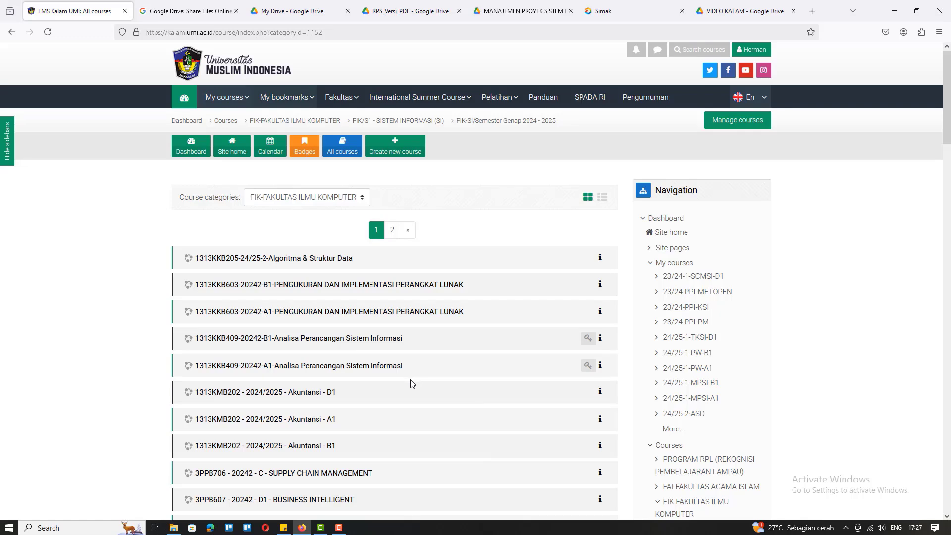
Start adding a new course to the Semester Genap 2024 - 2025 category
scroll(411, 383, "down", 2)
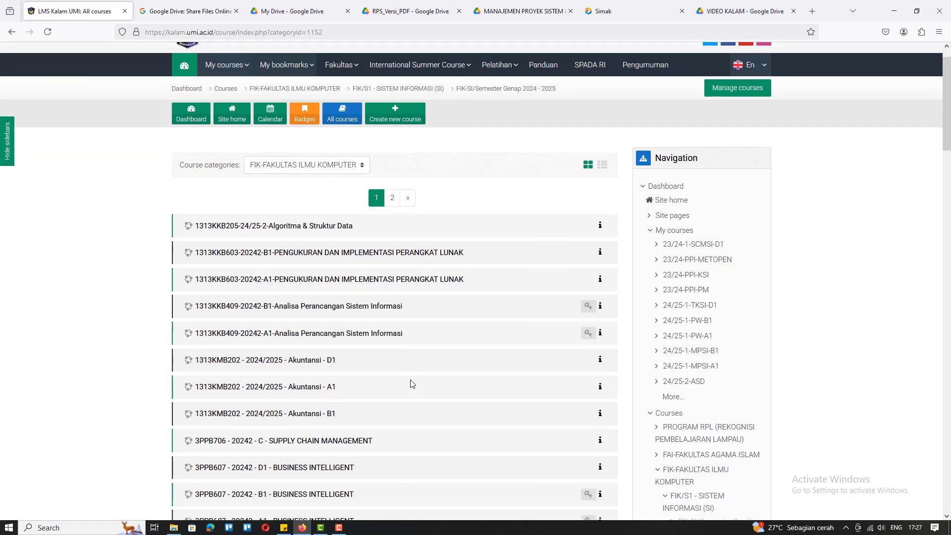
scroll(410, 383, "down", 5)
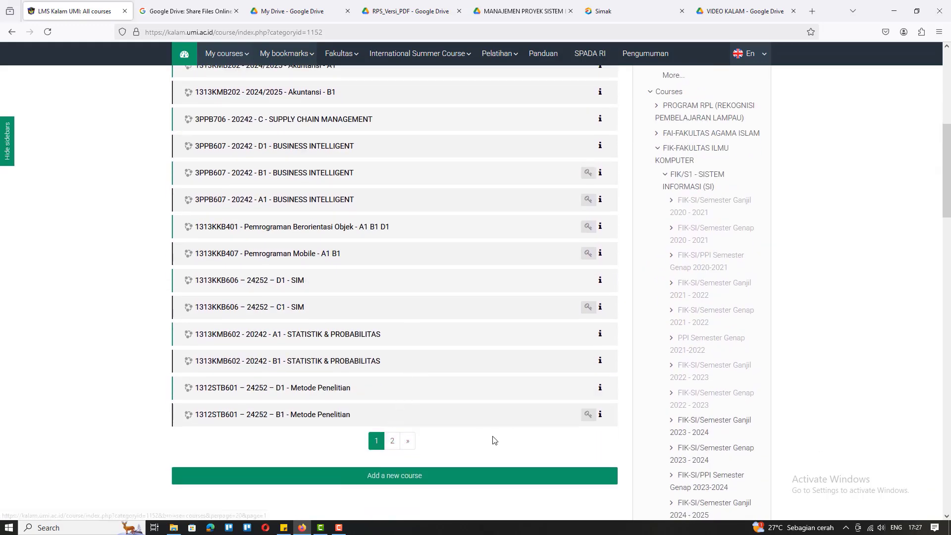
left_click(398, 478)
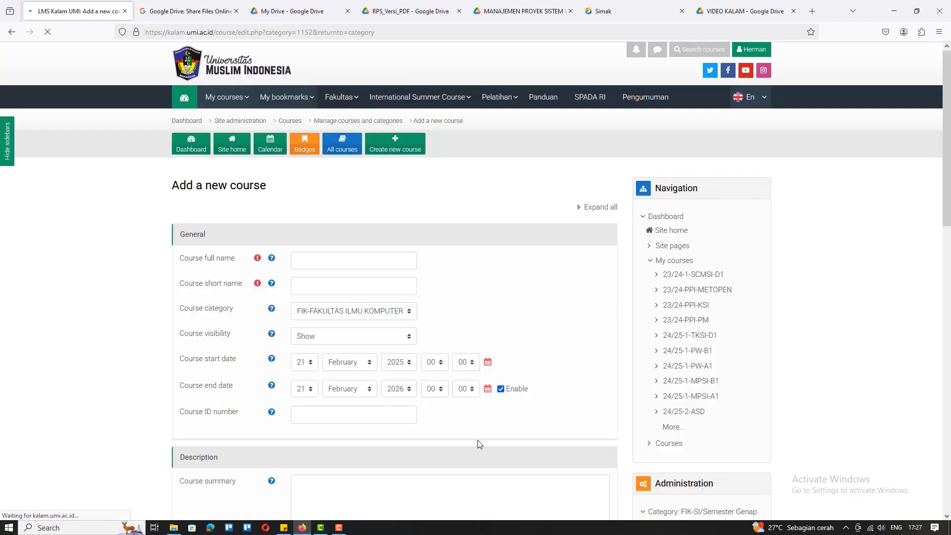
Copy the course code 1312KKB502 of Manajemen Proyek SI from the Simak schedule into the course full name
left_click(340, 259)
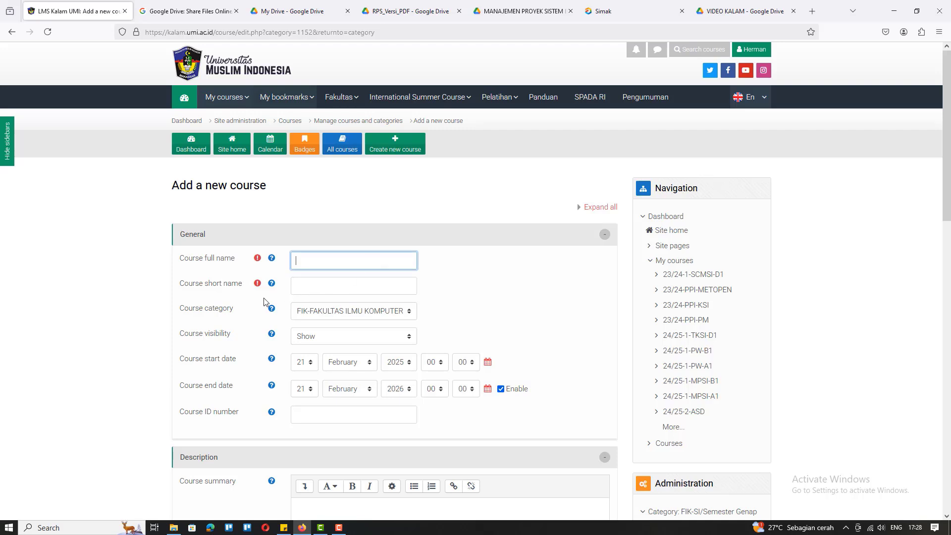
left_click(258, 258)
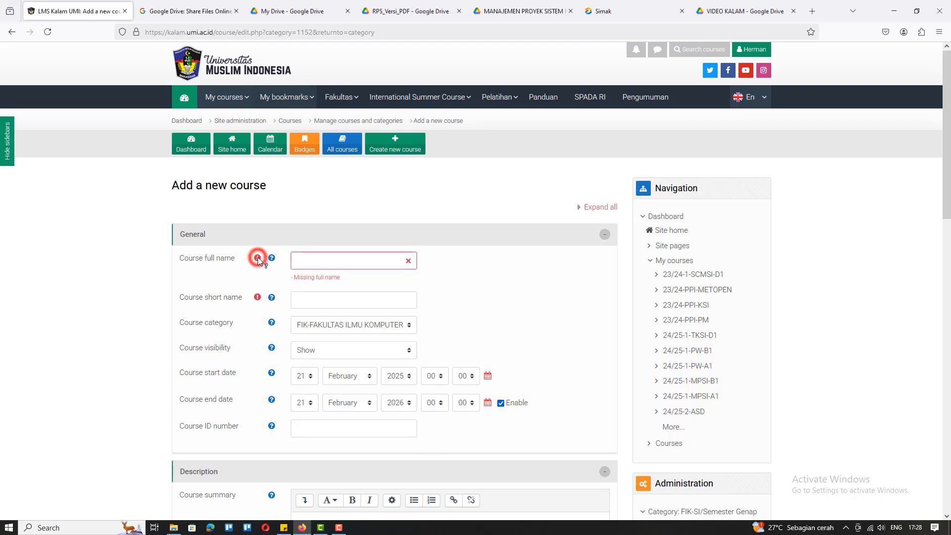
left_click(344, 257)
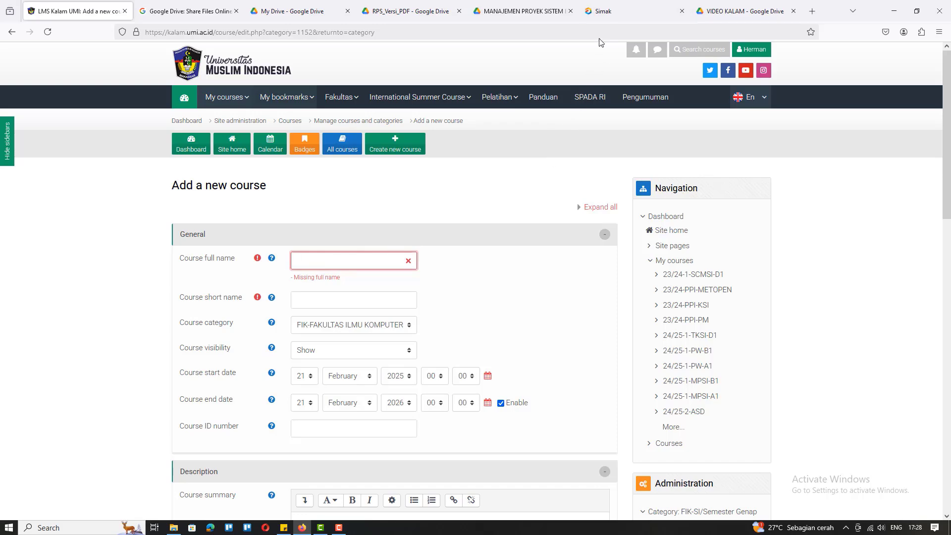
left_click(615, 15)
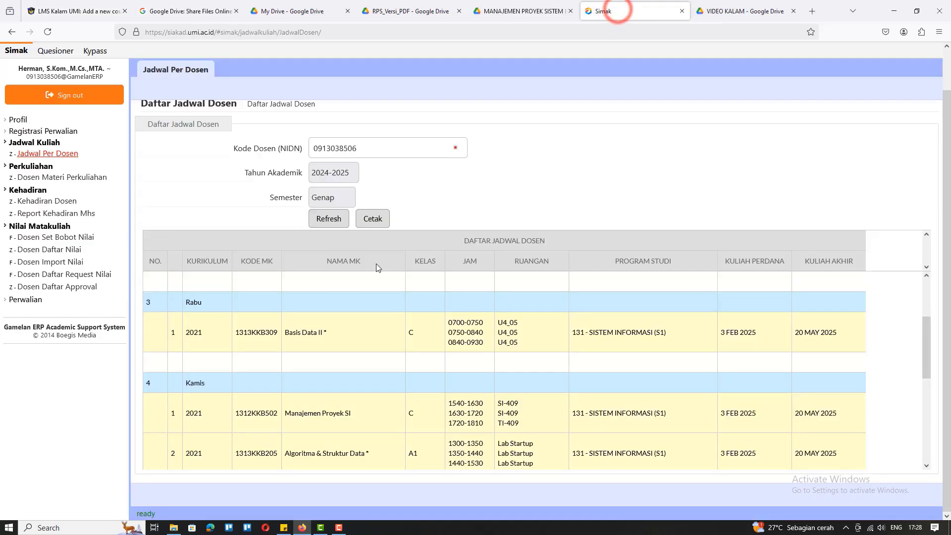
double_click(252, 415)
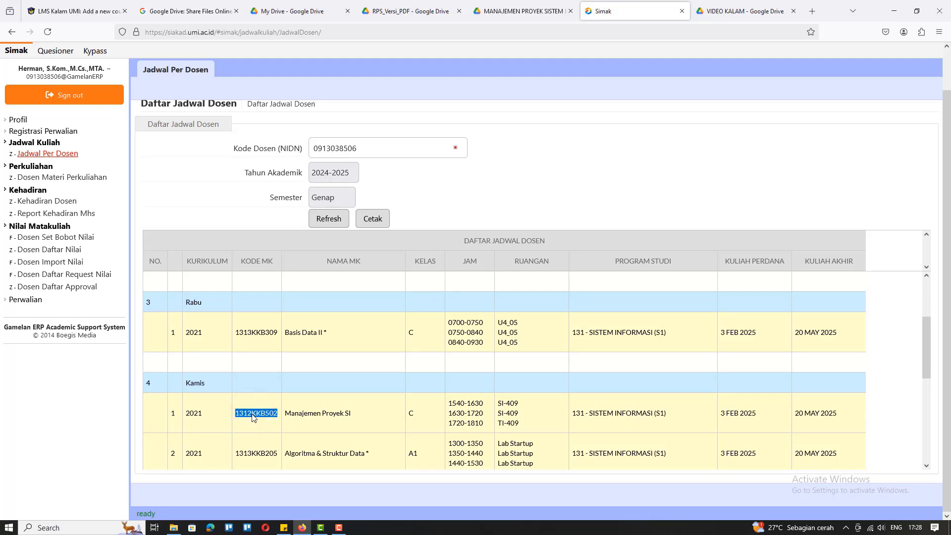
right_click(252, 416)
left_click(298, 286)
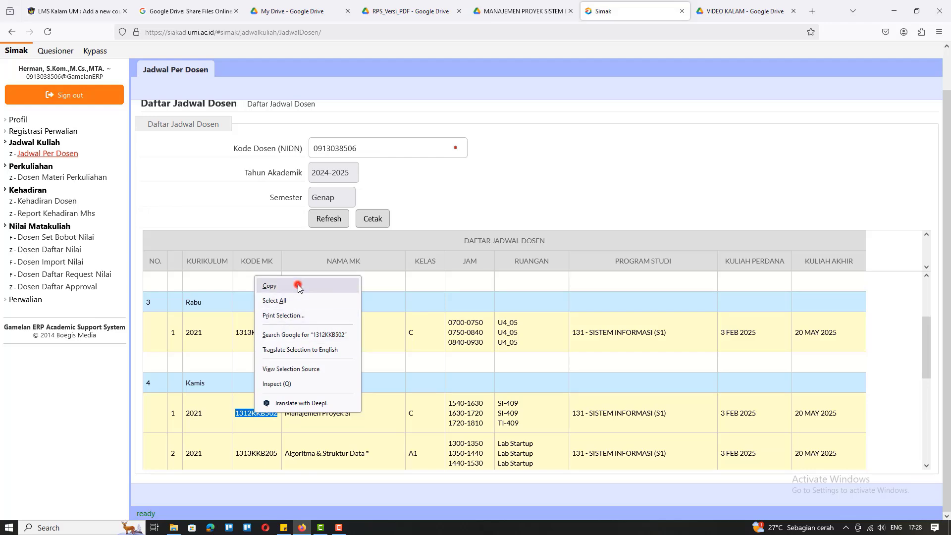
left_click(70, 11)
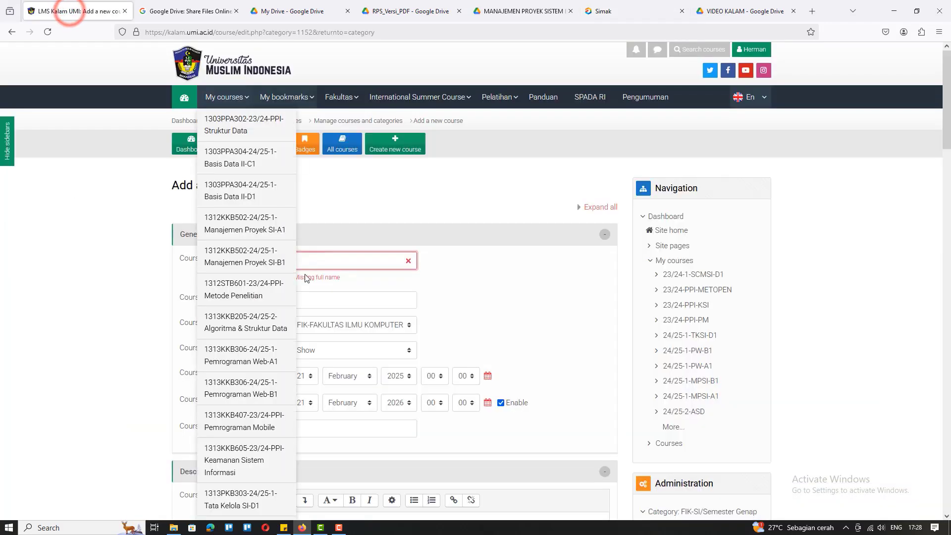
left_click(335, 260)
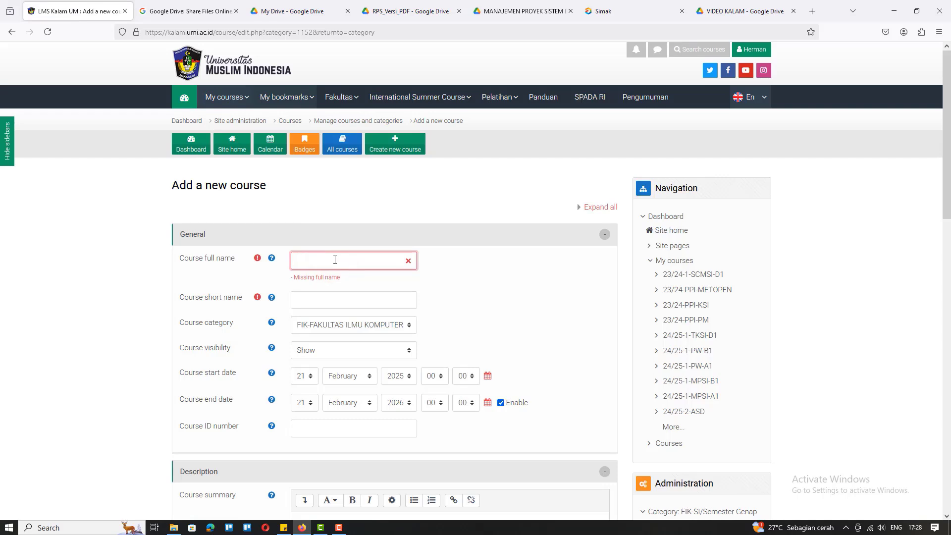
right_click(335, 259)
left_click(355, 330)
Append "-24/25-2-Manajemen Proyek SI" to the course full name, and check the course title against the Simak schedule
type("-")
type("2")
type("4/25-")
type("2")
type("m")
key("BackSpace")
type("Manajemen Proyek SI")
left_click(631, 12)
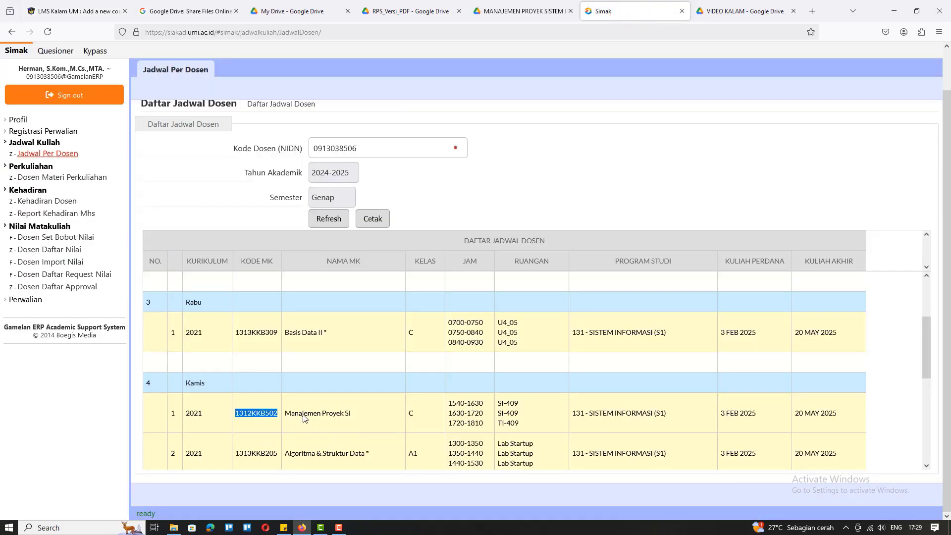
left_click(73, 11)
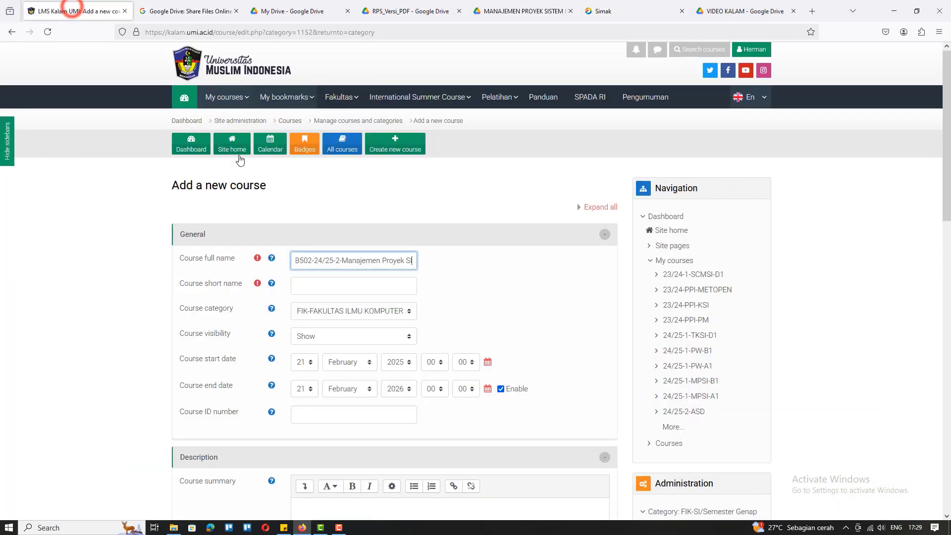
Copy the whole course full name into the course short name
left_click(336, 288)
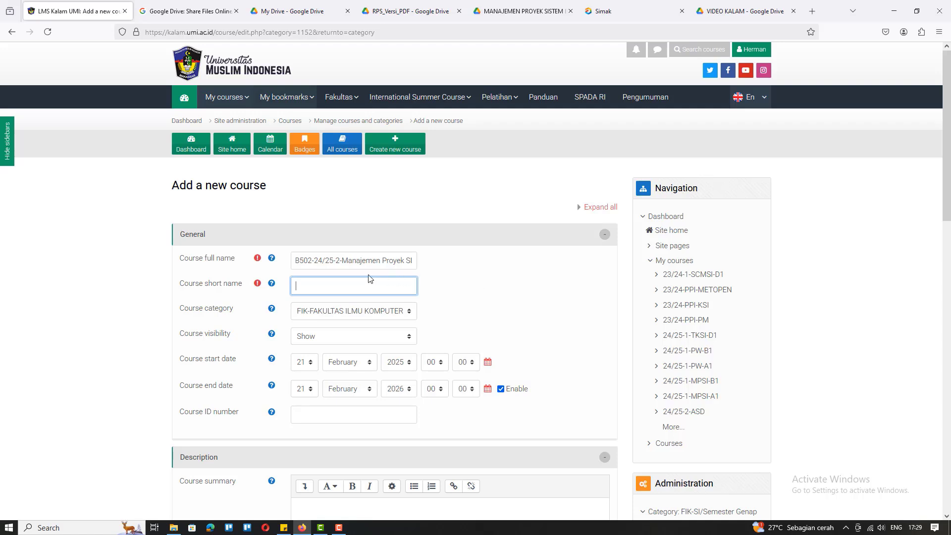
left_click(296, 260)
left_click(338, 260)
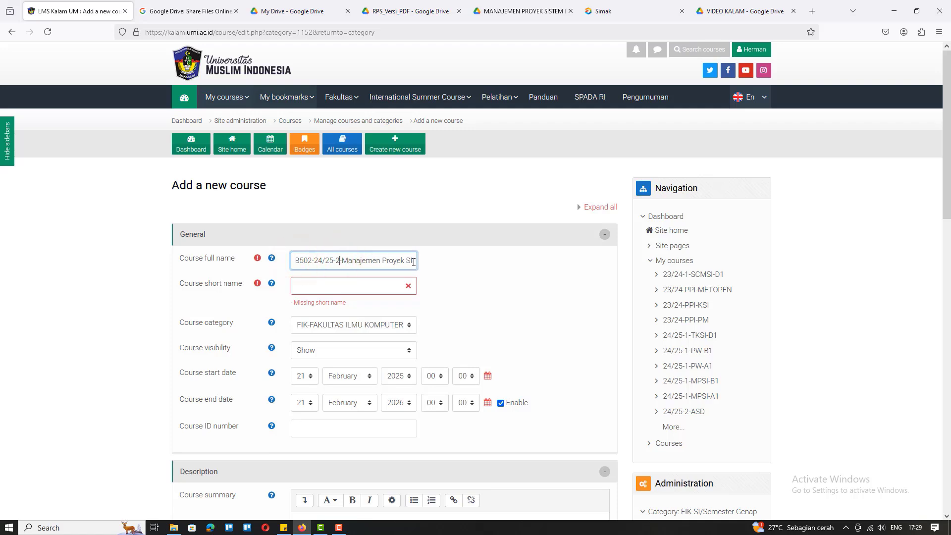
left_click_drag(410, 261, 267, 270)
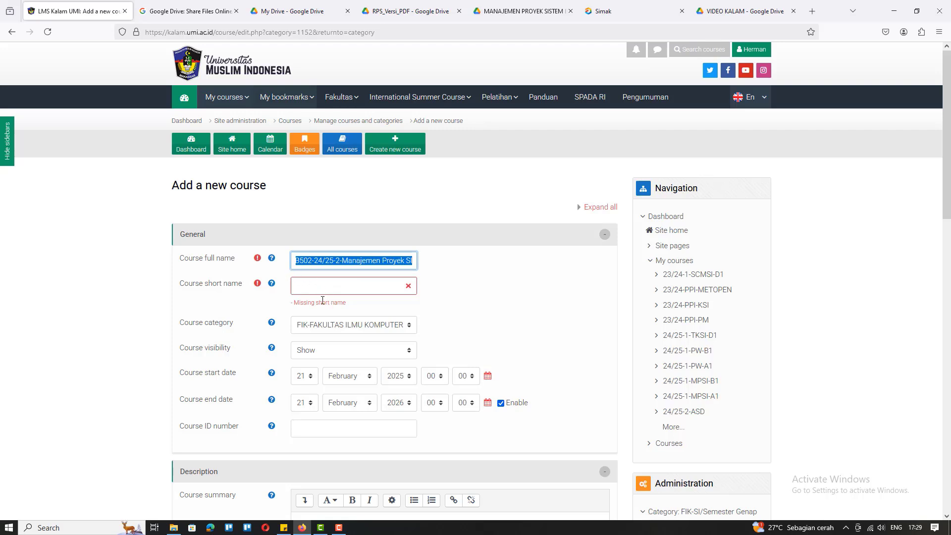
left_click(321, 283)
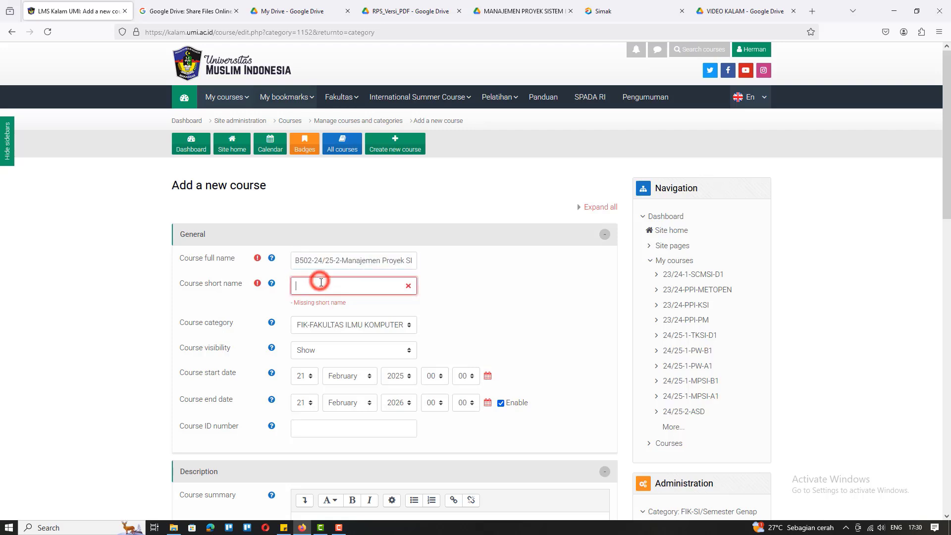
key("ctrl+v")
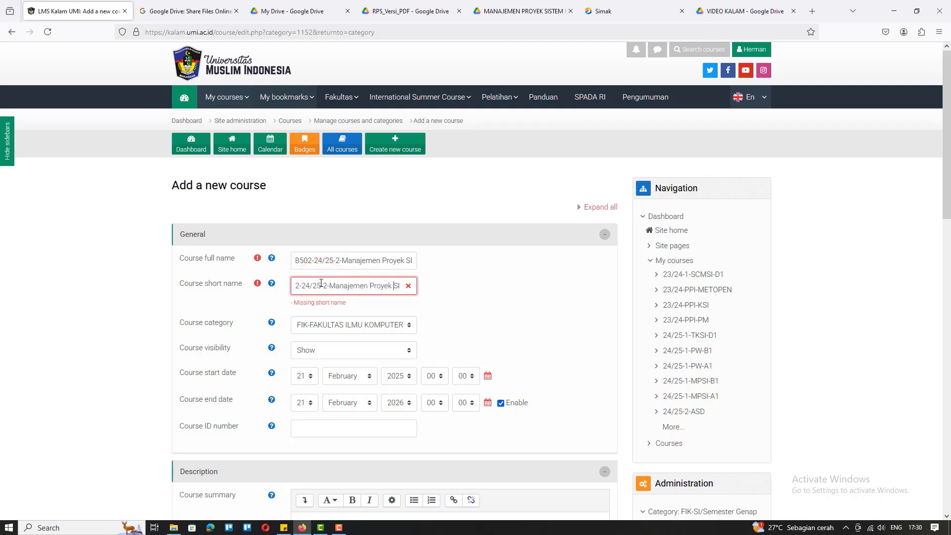
Abbreviate Manajemen Proyek SI to MPSI in the course short name, keeping the code and 24/25-2 before it
key("Left")
key("Left")
key("BackSpace")
key("BackSpace")
key("BackSpace")
key("BackSpace")
key("BackSpace")
key("BackSpace")
key("BackSpace")
key("BackSpace")
key("BackSpace")
key("BackSpace")
key("BackSpace")
key("BackSpace")
key("BackSpace")
key("BackSpace")
key("BackSpace")
key("BackSpace")
type("P")
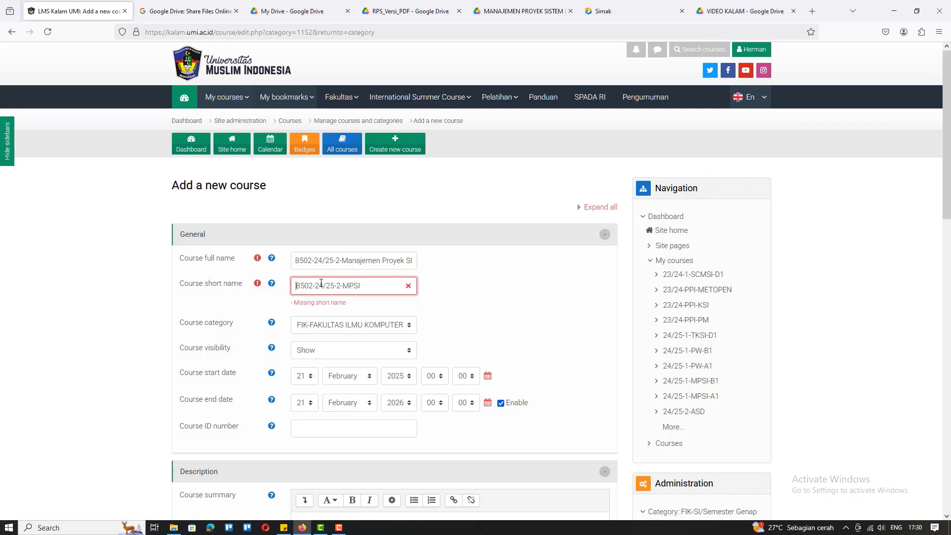
Copy the course code 1312KKB502 of Manajemen Proyek SI again from the Simak schedule, and check the code in the course full name
left_click_drag(290, 260, 296, 265)
left_click(297, 262)
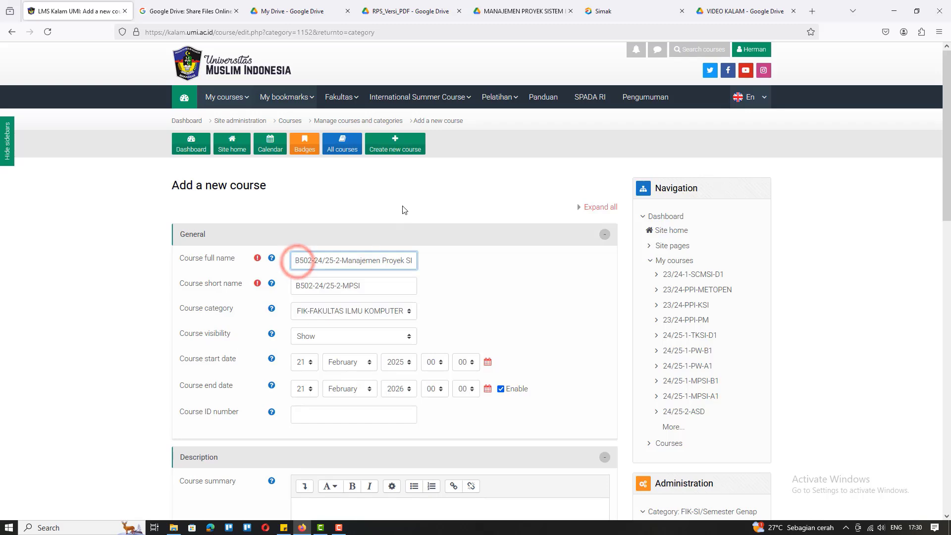
left_click(616, 11)
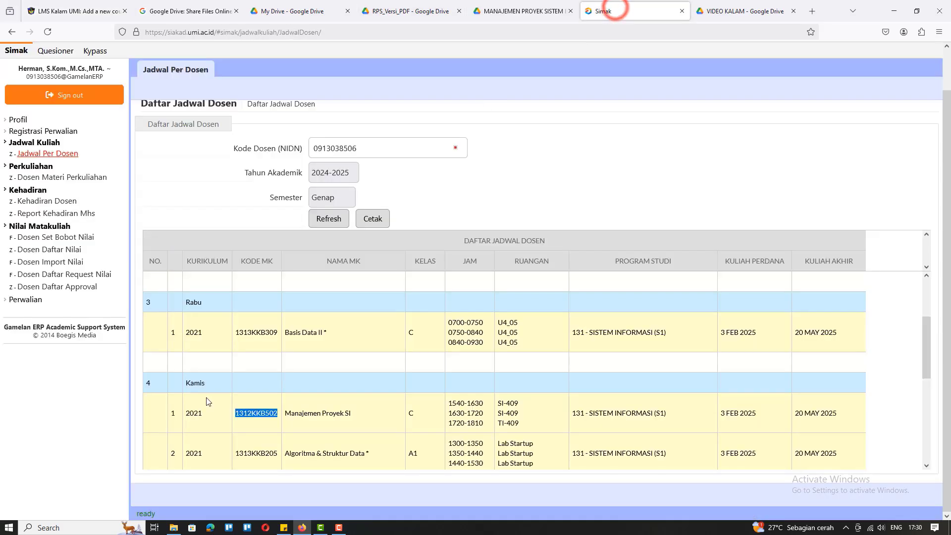
right_click(256, 414)
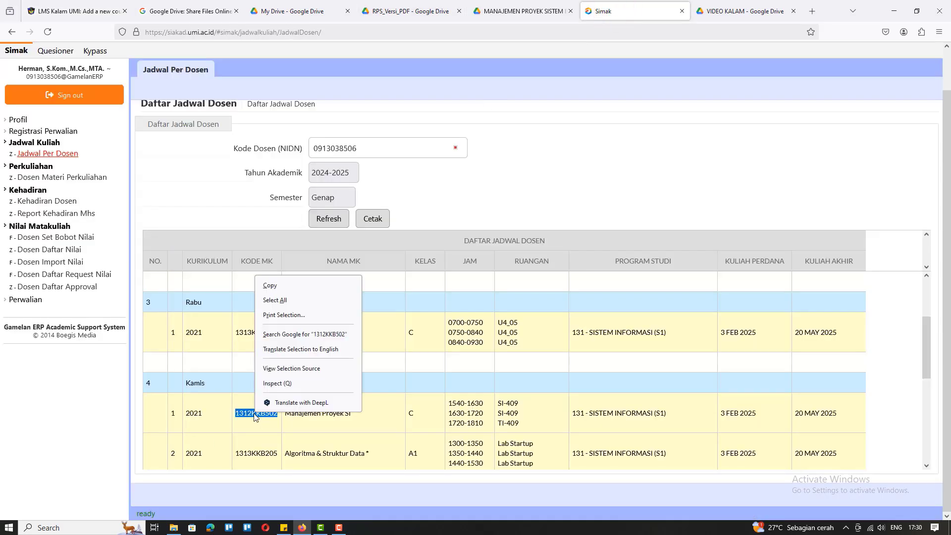
left_click(307, 285)
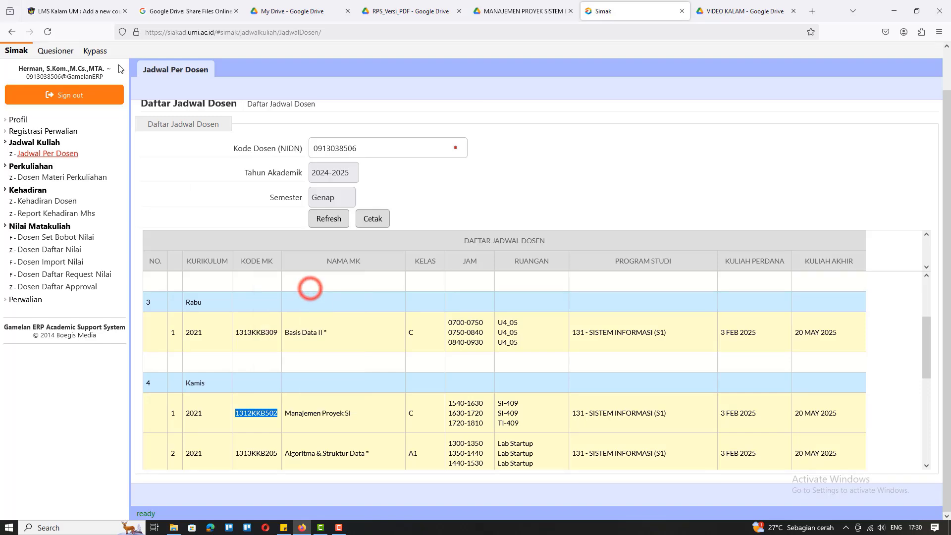
left_click(67, 11)
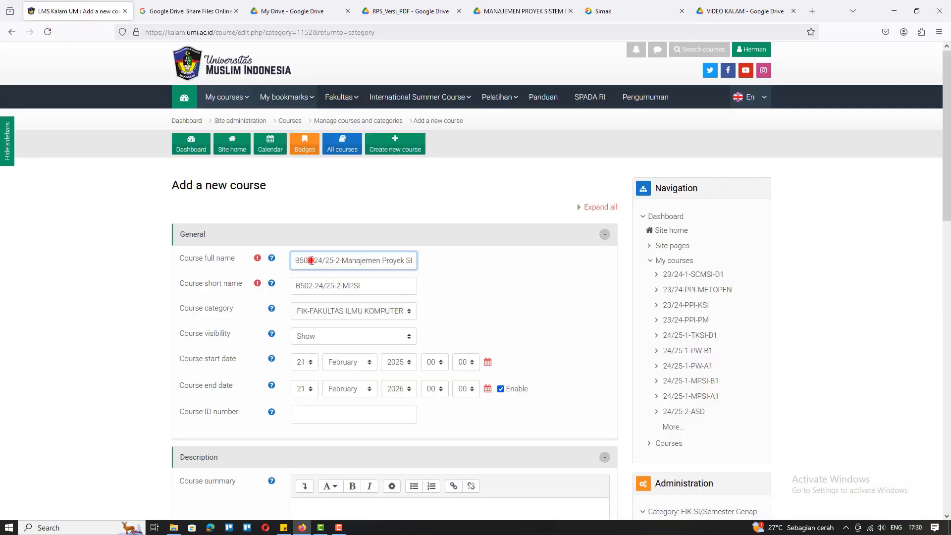
left_click_drag(311, 261, 282, 262)
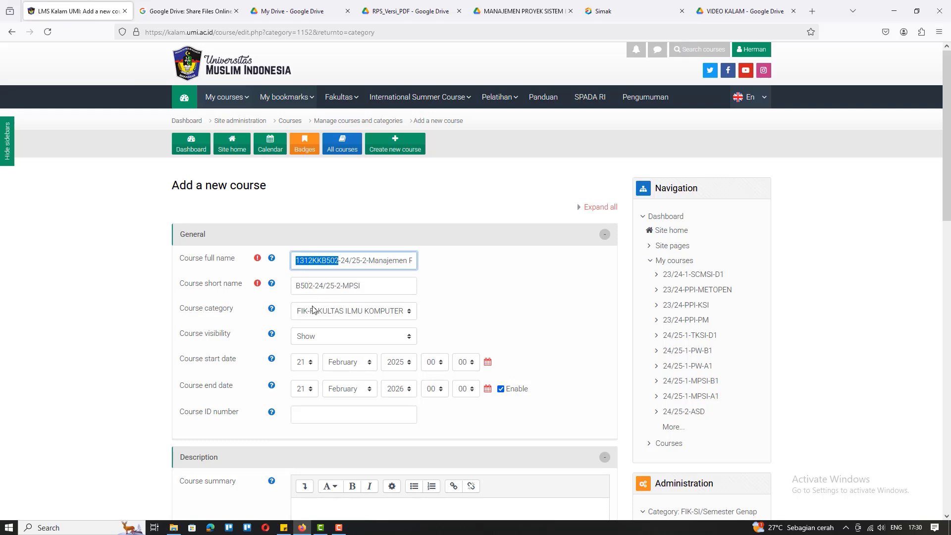
Replace the code at the start of the course short name with 1312KKB502 from the full name, giving 1312KKB502-24/25-2-MPSI
left_click(302, 287)
left_click_drag(312, 286, 270, 287)
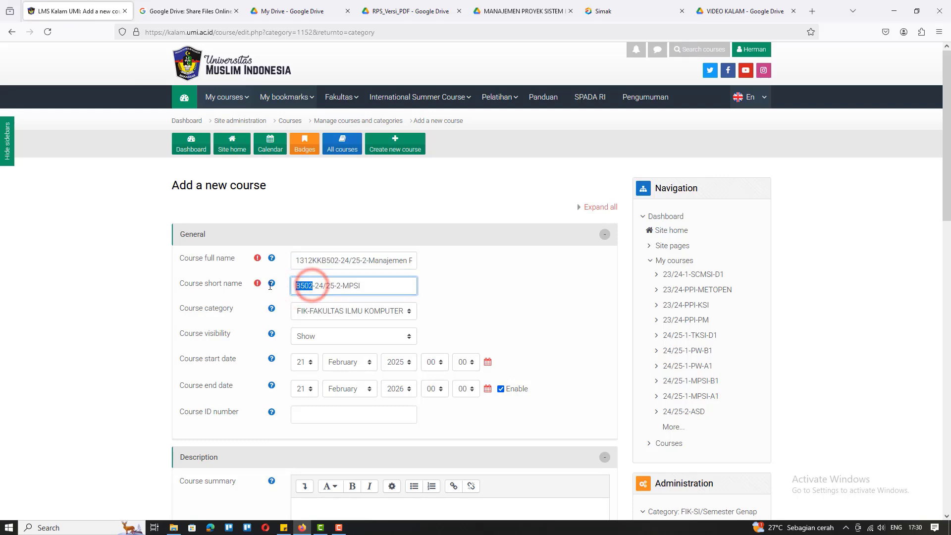
left_click(338, 258)
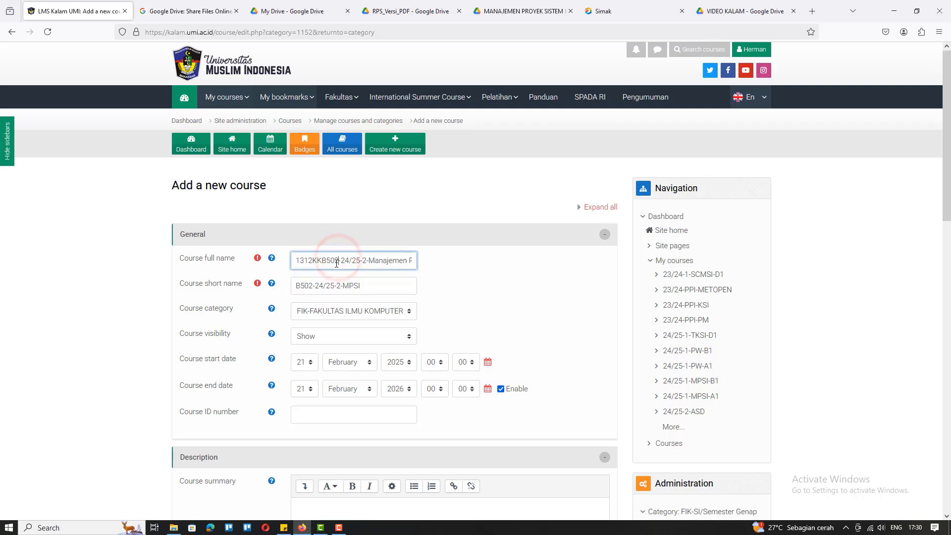
left_click_drag(337, 261, 285, 265)
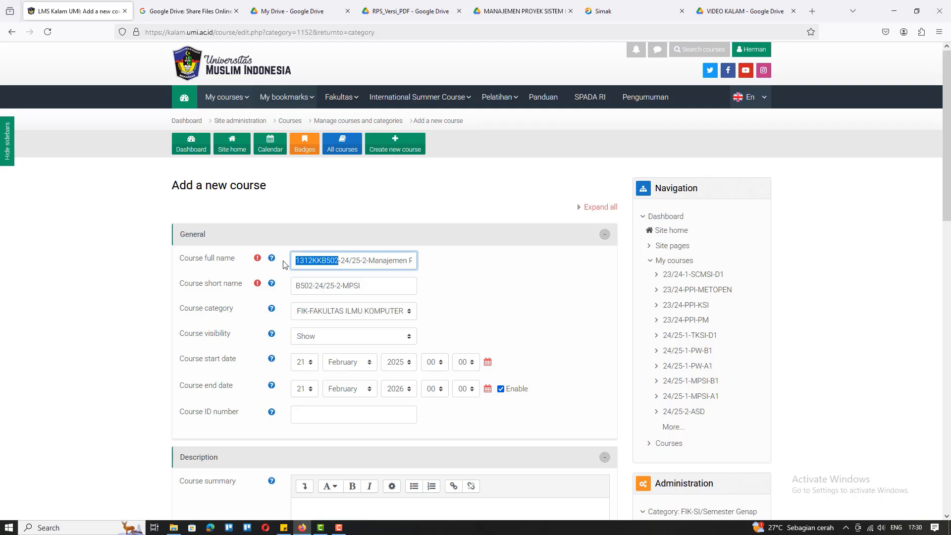
double_click(309, 286)
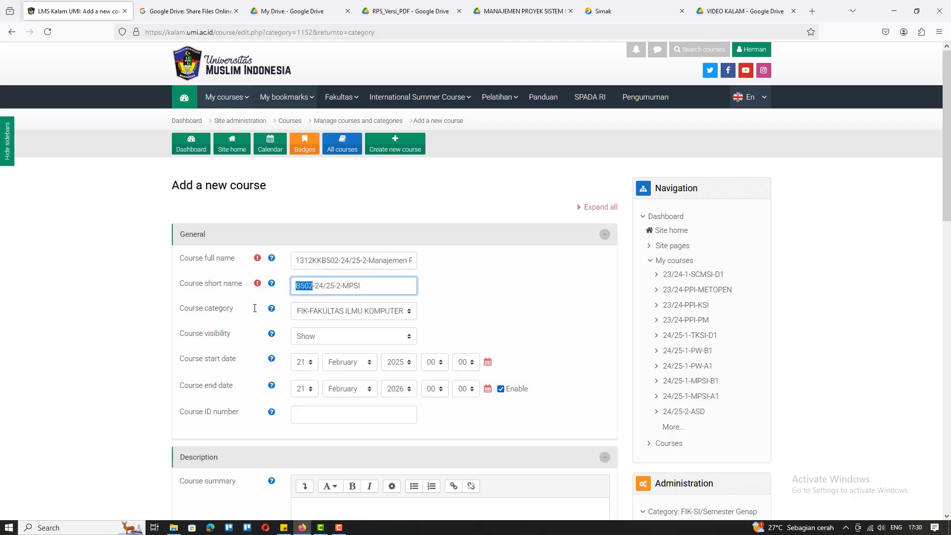
key("ctrl+v")
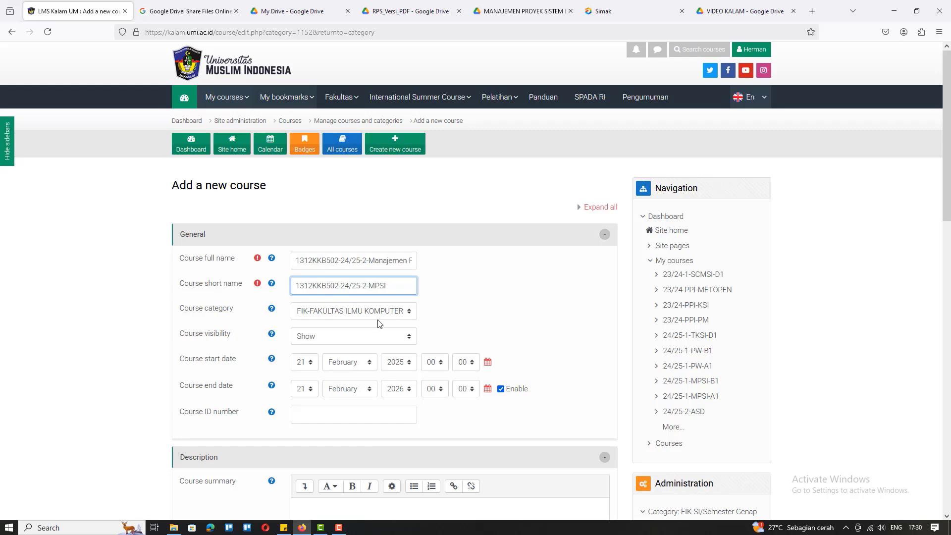
Keep FIK-SI/Semester Genap 2024 - 2025 as the course category, and set the course start date to 10 February 2025 at 07:00
left_click(402, 313)
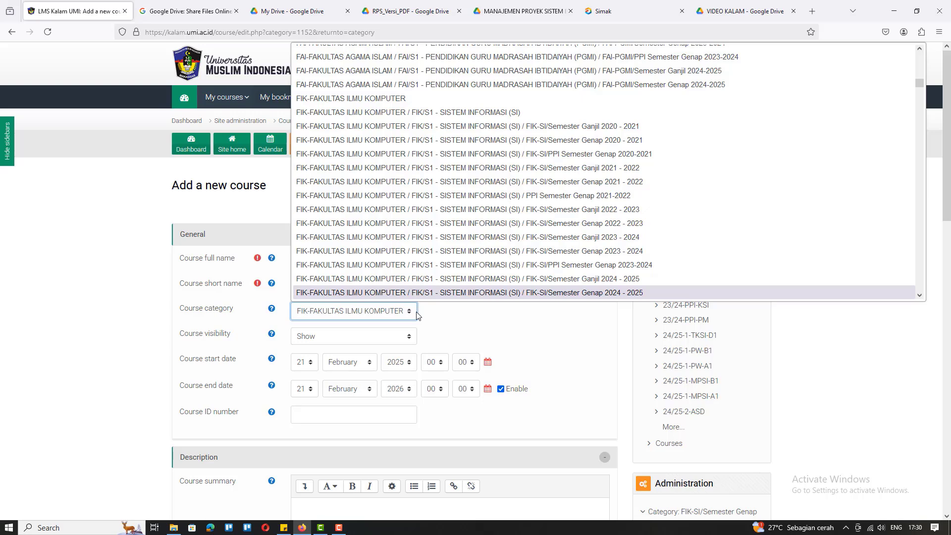
left_click(467, 321)
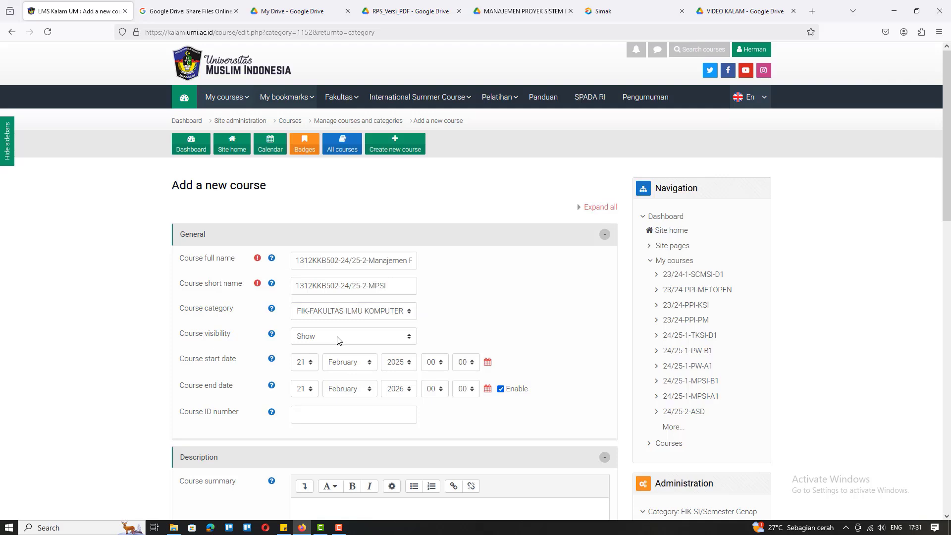
left_click(304, 362)
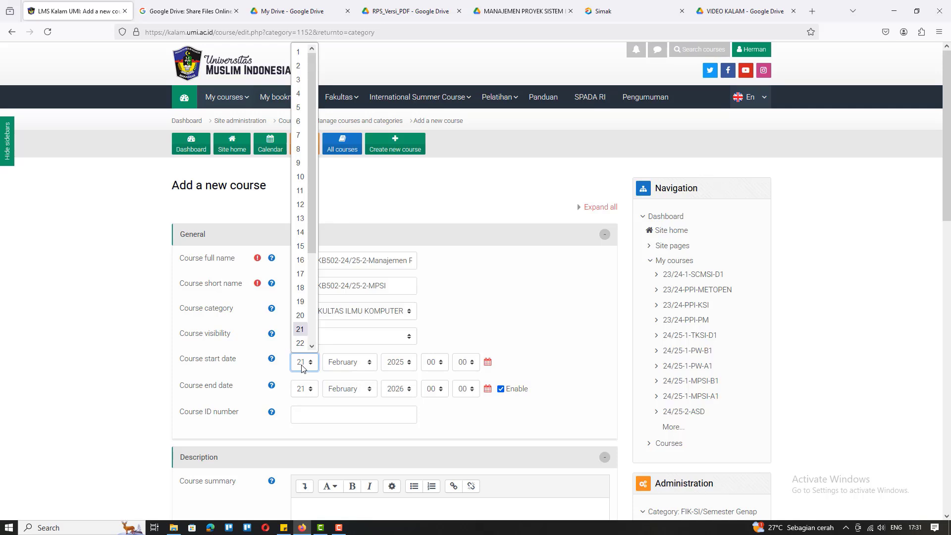
left_click(300, 178)
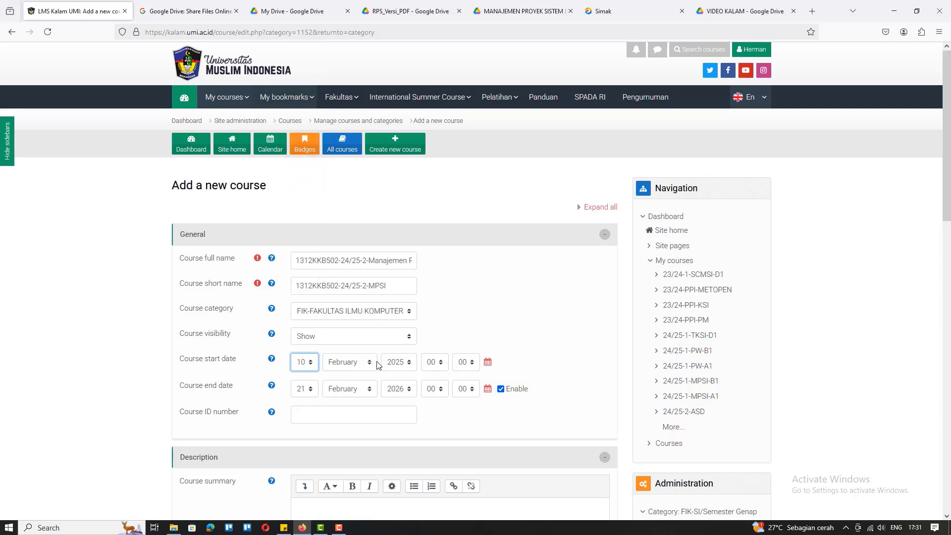
left_click(437, 362)
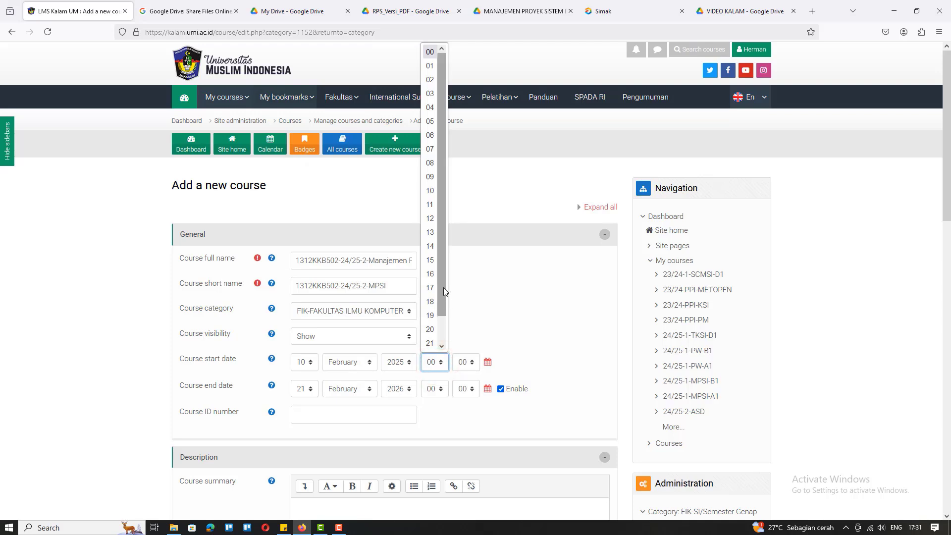
left_click(430, 148)
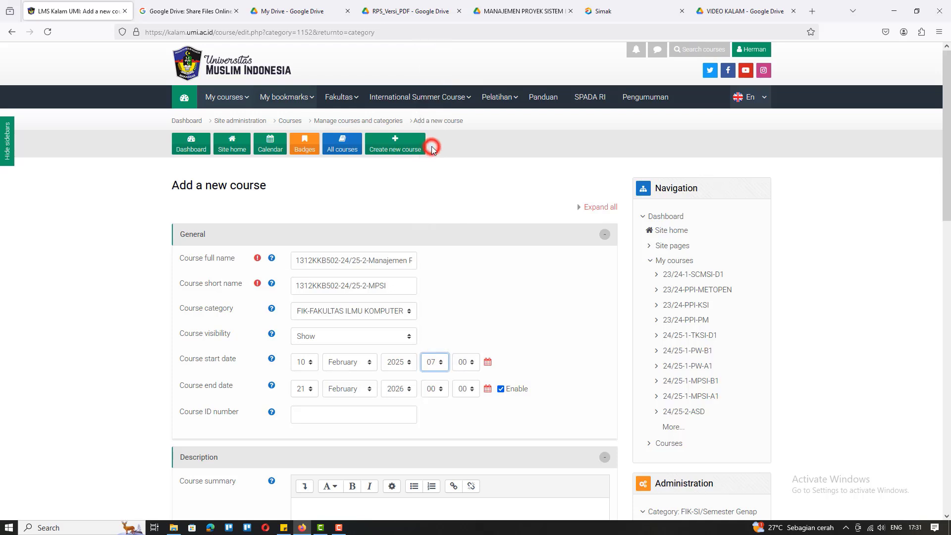
Set the course end date to 2 June 2025
left_click(300, 391)
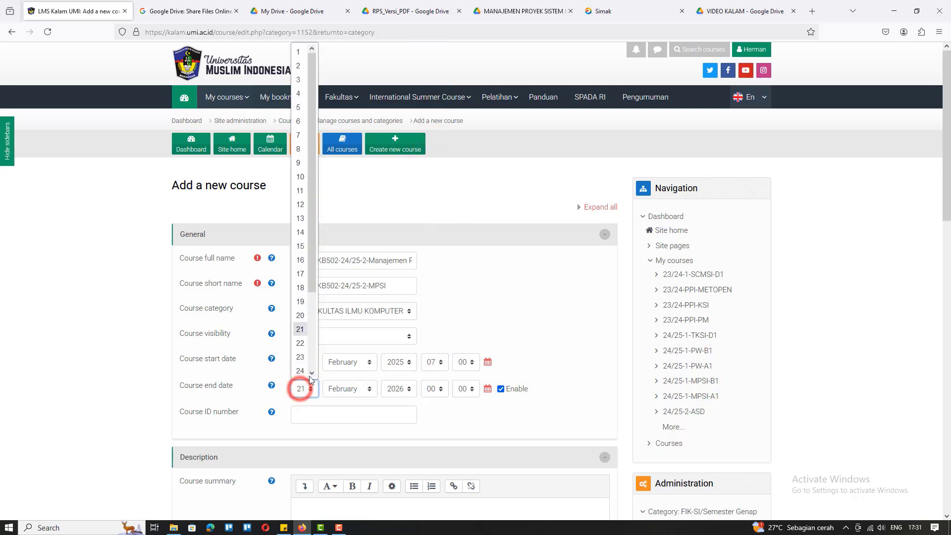
left_click_drag(313, 266, 319, 353)
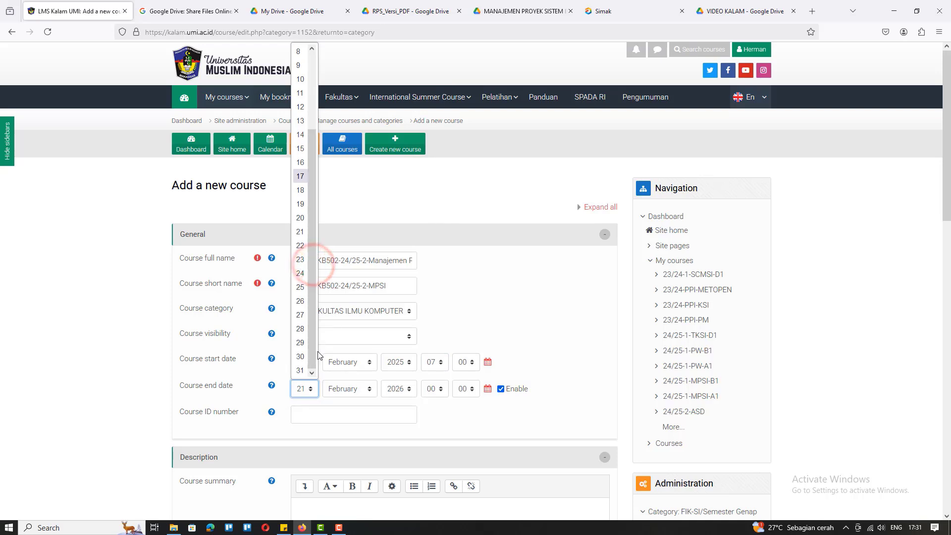
left_click(300, 357)
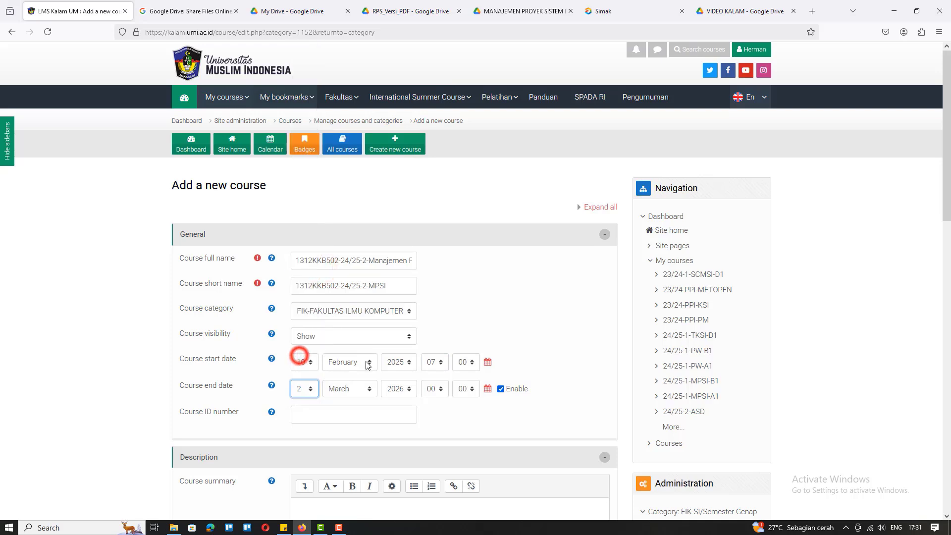
left_click(343, 389)
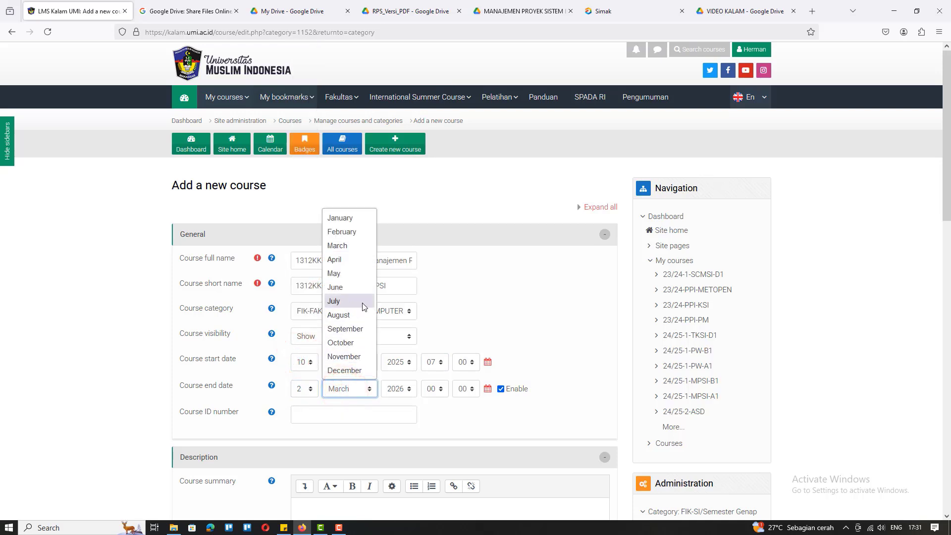
left_click(355, 287)
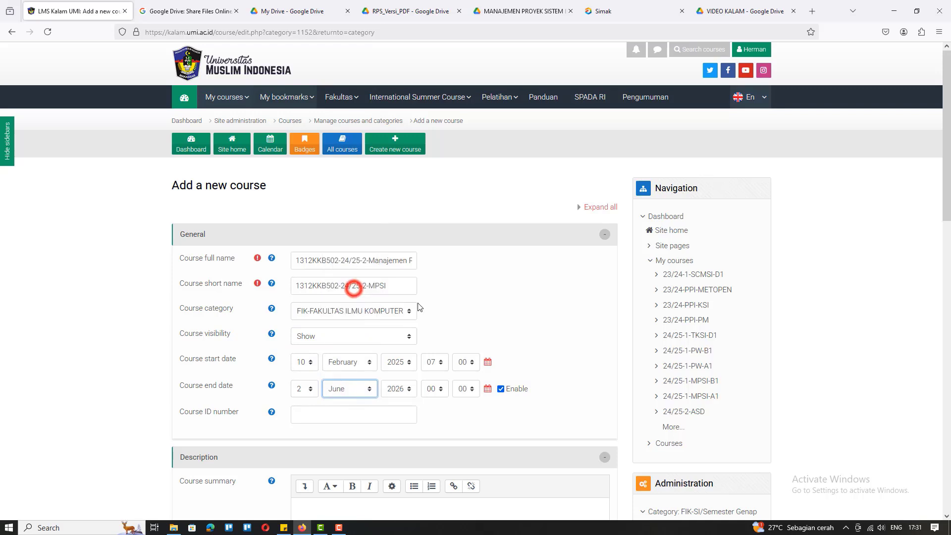
left_click(396, 388)
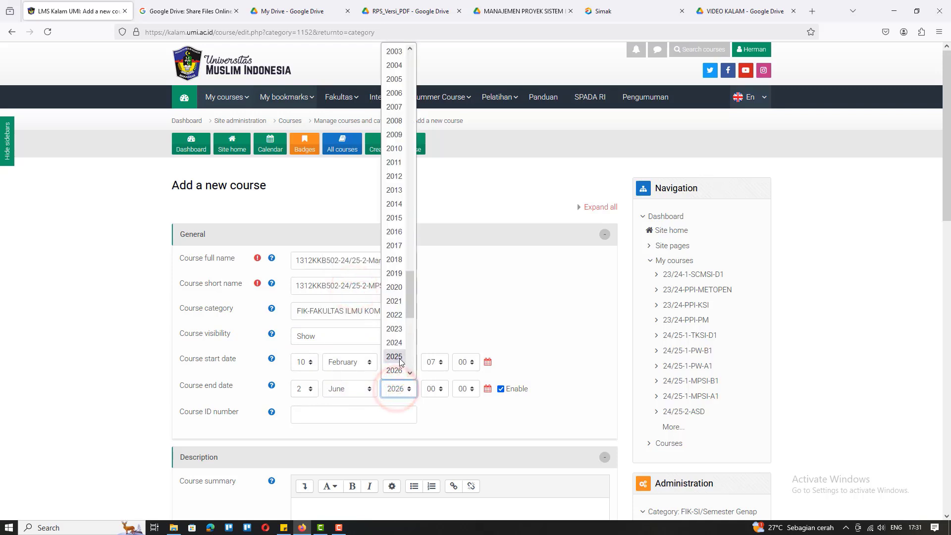
left_click(400, 358)
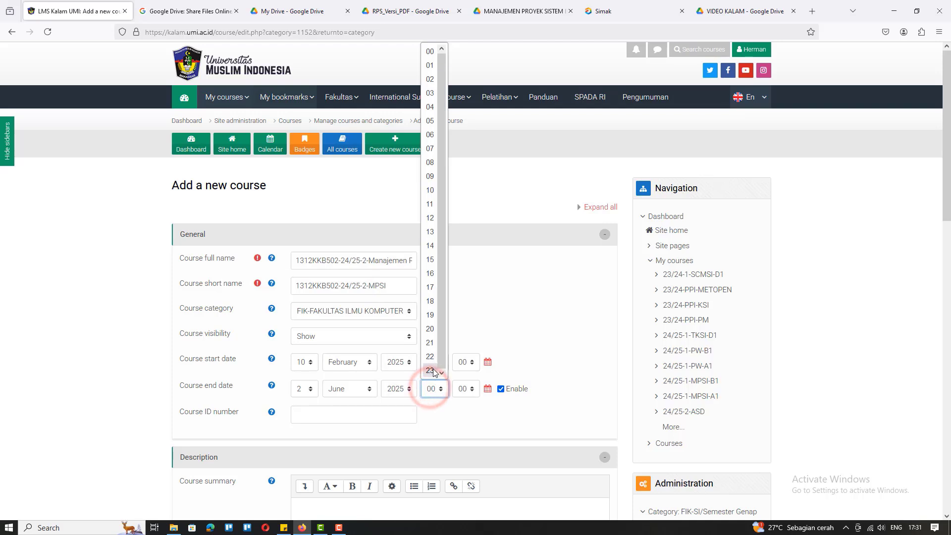
Set the time of the course end date to 23:59
left_click(431, 370)
left_click(465, 389)
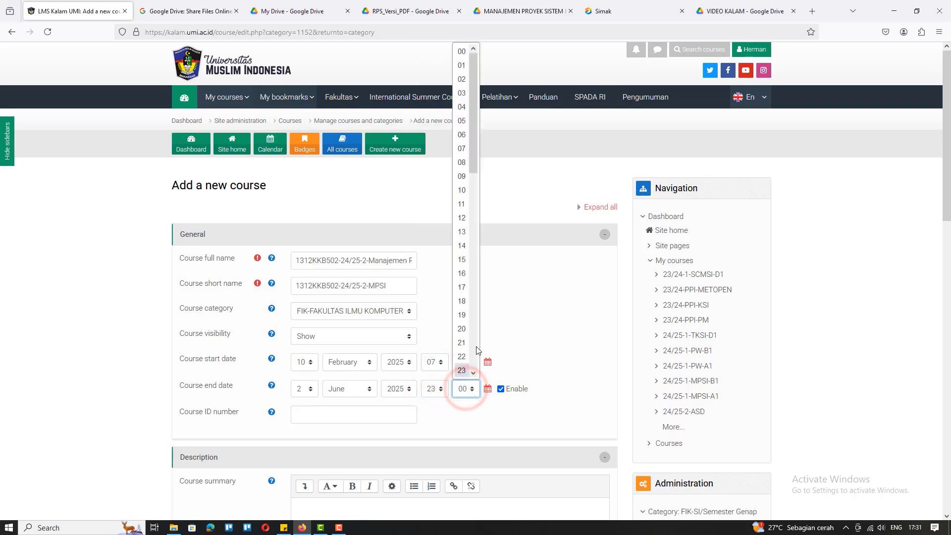
left_click_drag(474, 160, 461, 371)
left_click(461, 371)
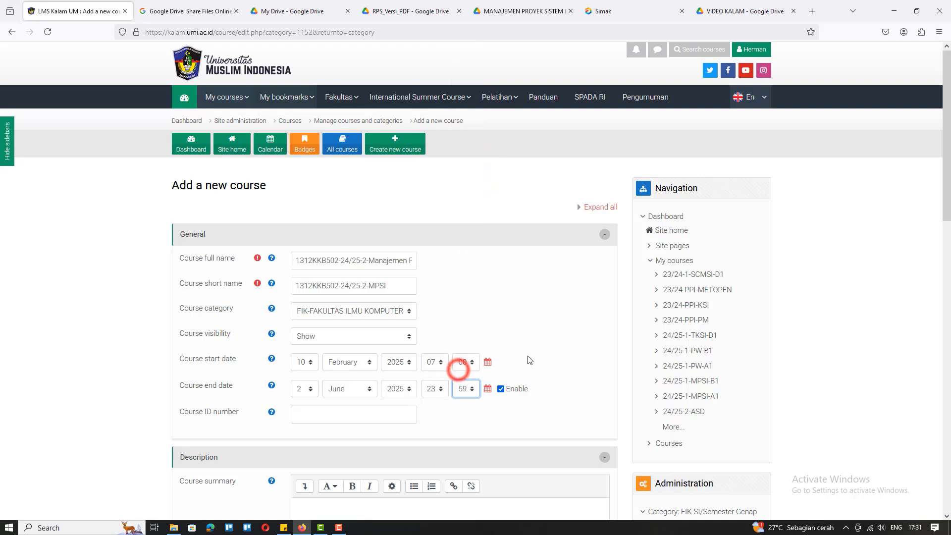
left_click(545, 345)
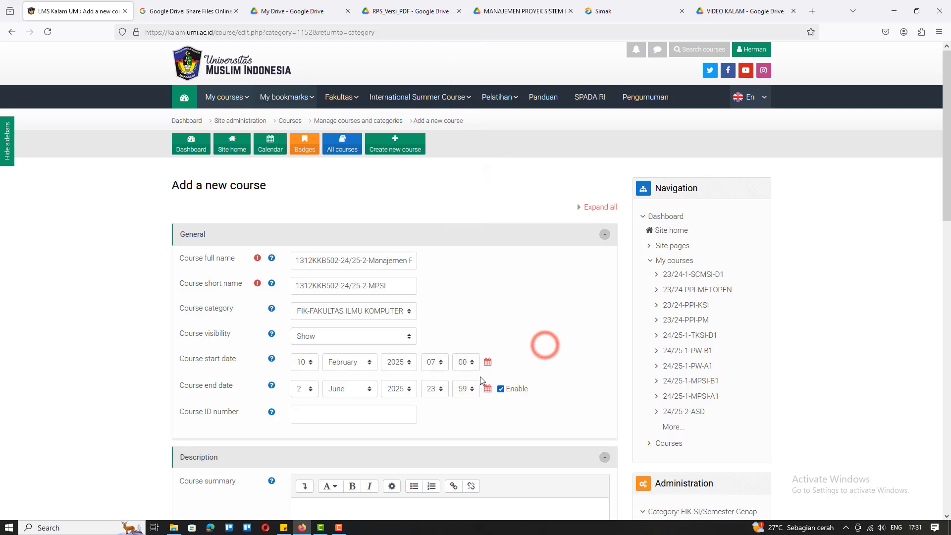
Copy 24/25-2-MPSI from the course short name into the course ID number
left_click(324, 414)
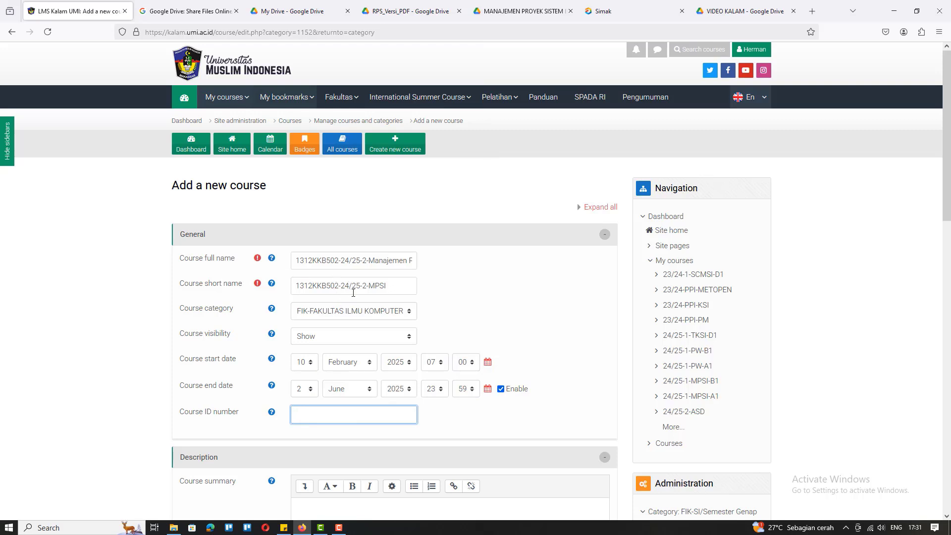
left_click_drag(339, 285, 385, 286)
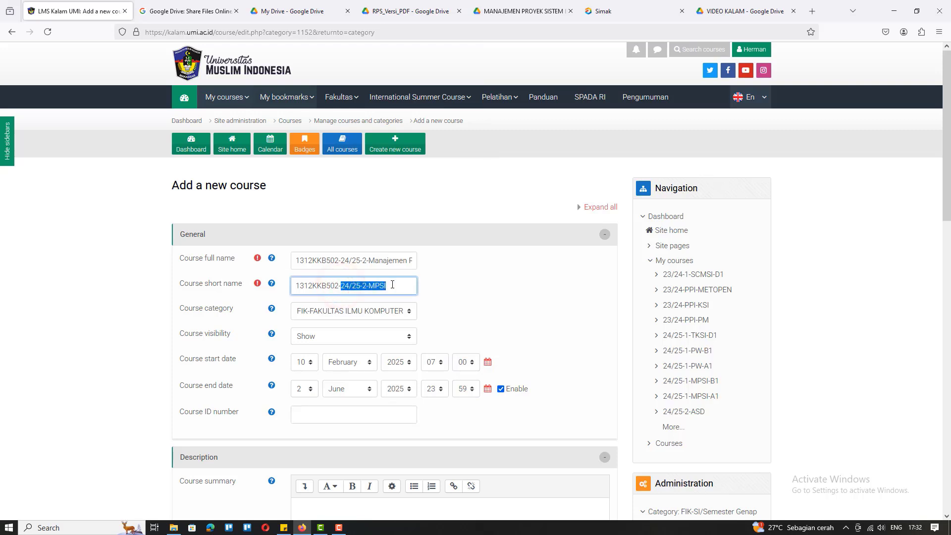
right_click(369, 287)
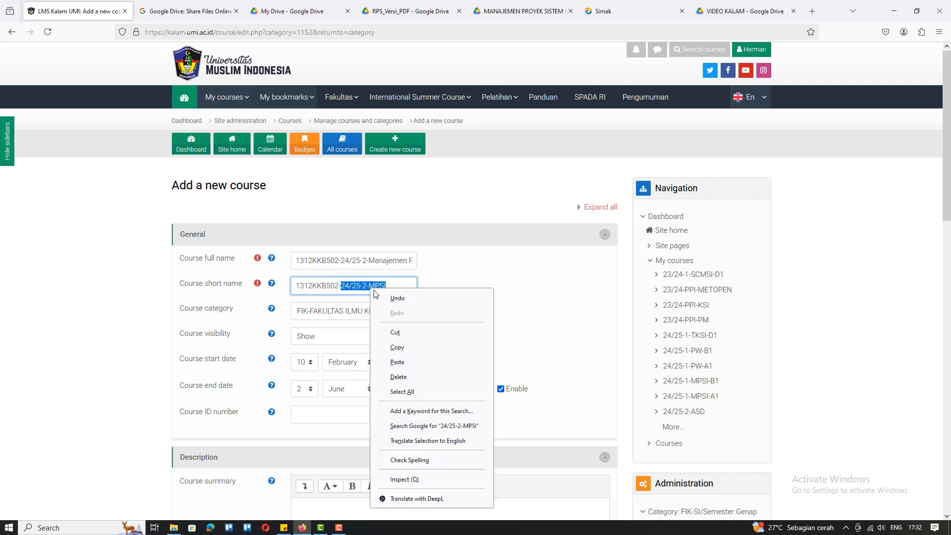
left_click(389, 345)
left_click(322, 419)
right_click(322, 415)
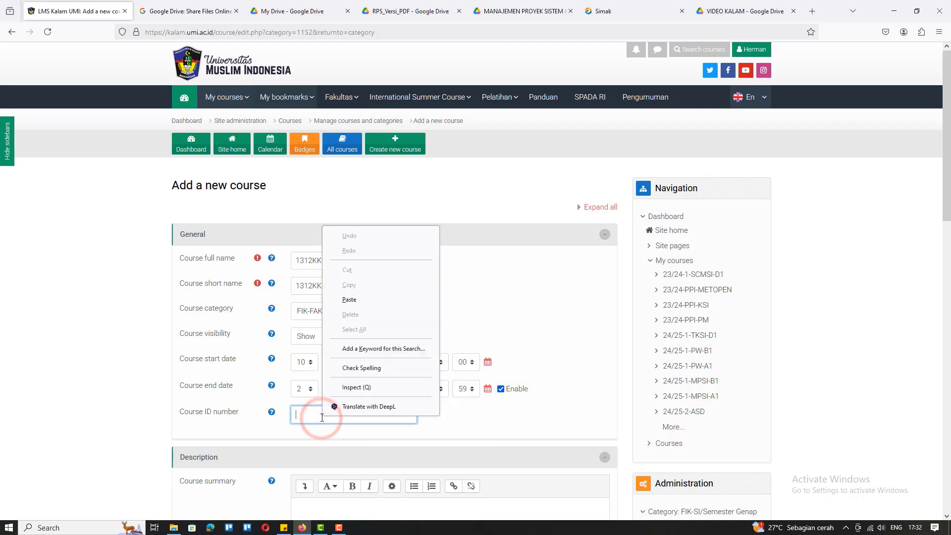
left_click(369, 299)
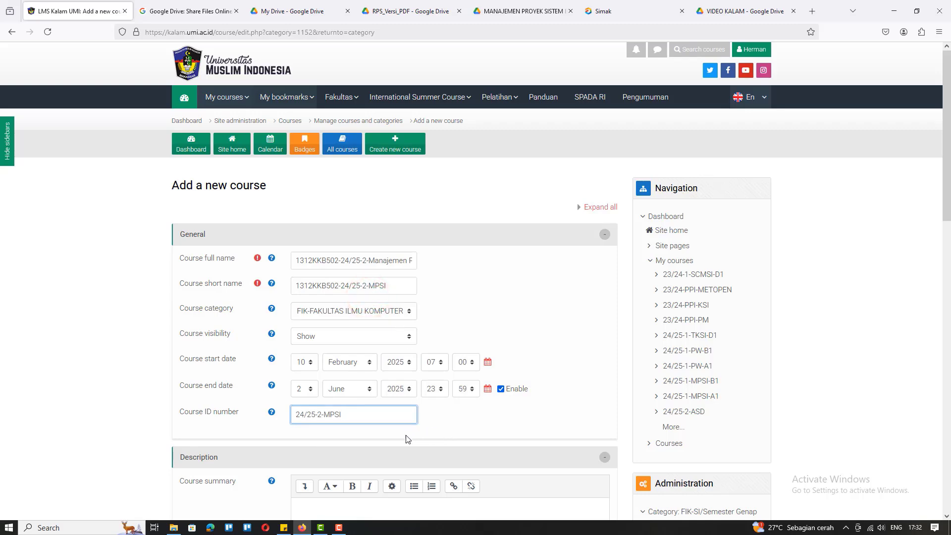
Find the 5_MANAJEMEN PROYEK SI folder in the RPS_Versi_PDF folder on Google Drive and open RPS MANAJEMEN PROYEK SI.pdf
scroll(390, 442, "down", 6)
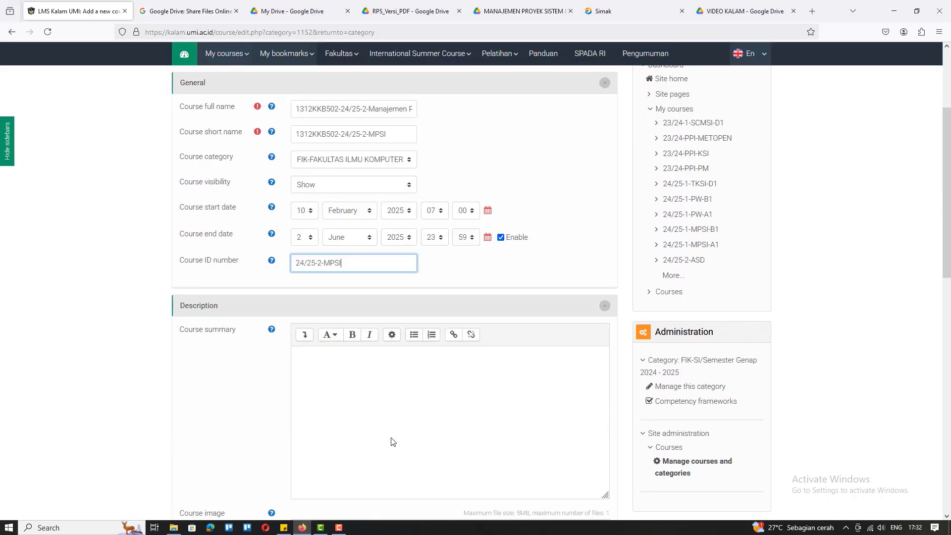
scroll(392, 438, "up", 1)
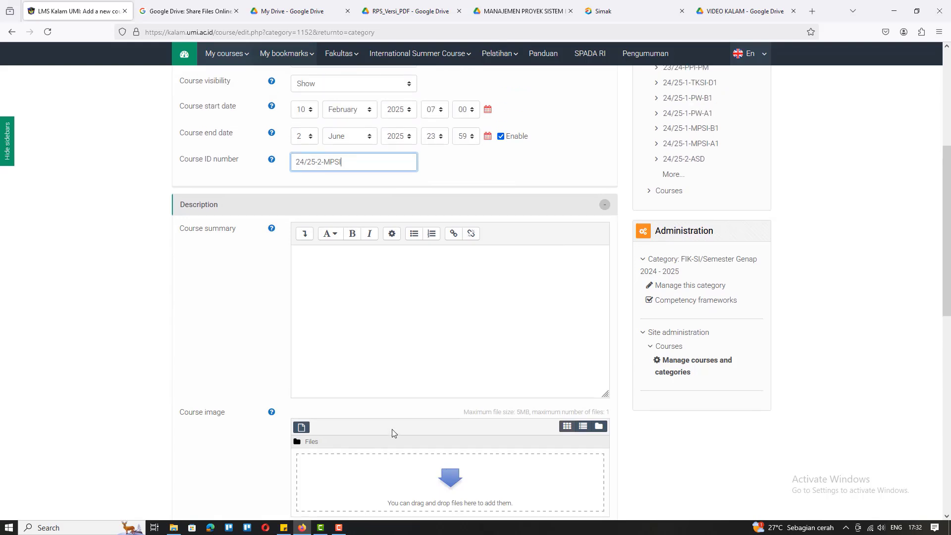
left_click(374, 271)
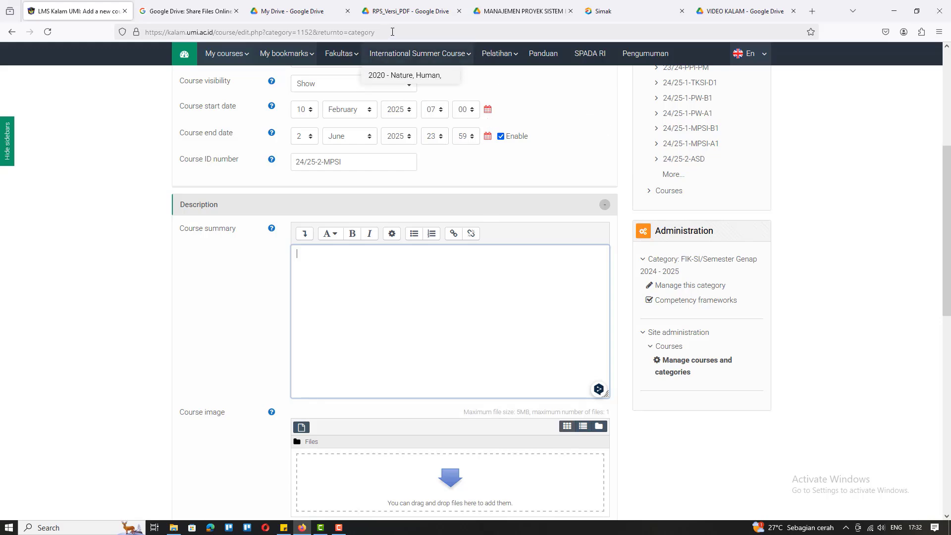
left_click(403, 11)
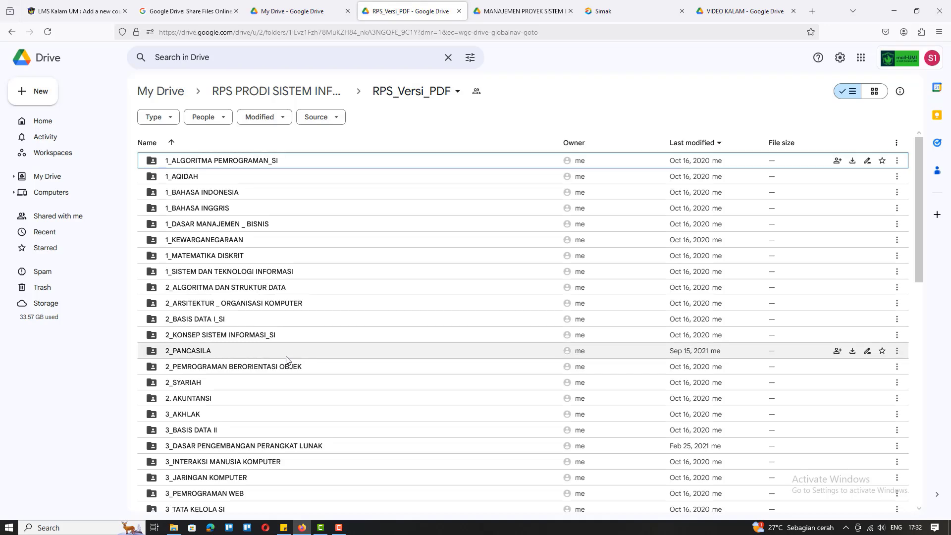
key("ctrl+f")
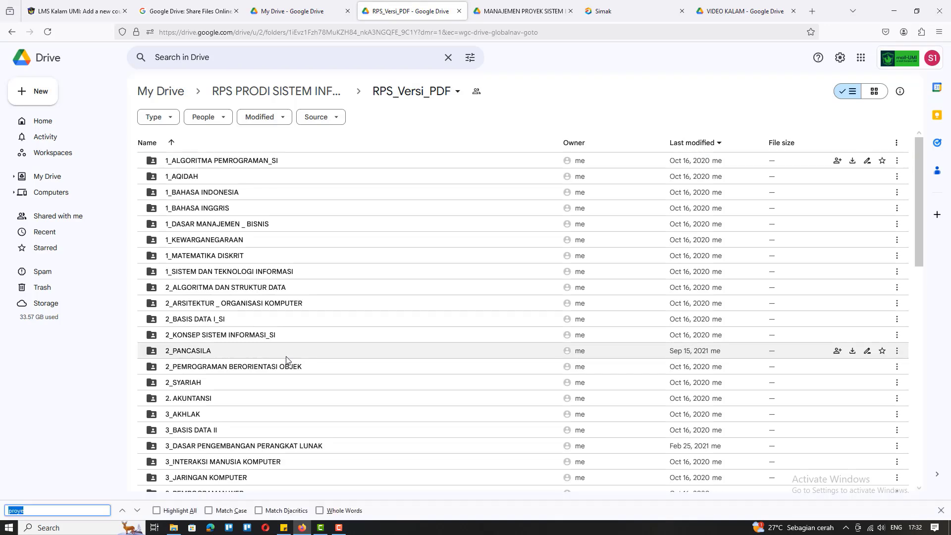
key("Return")
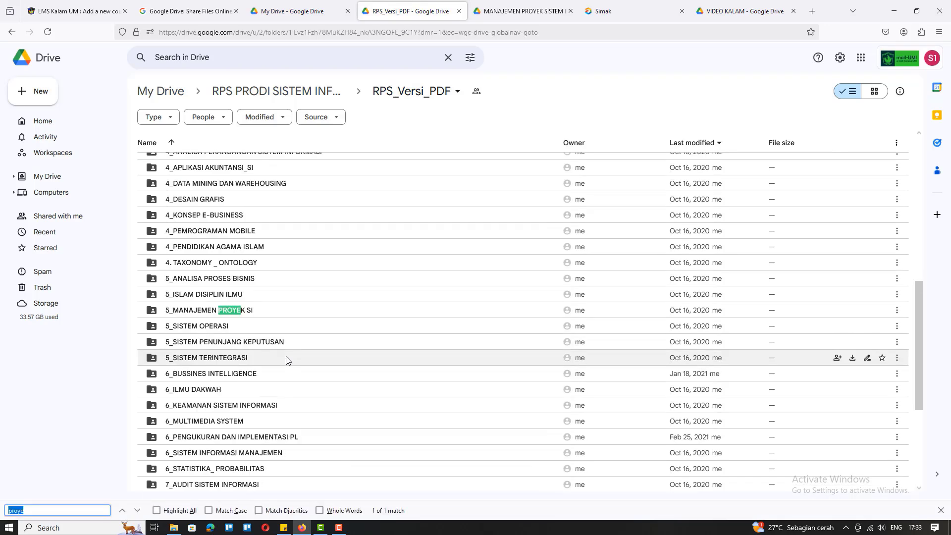
left_click(232, 309)
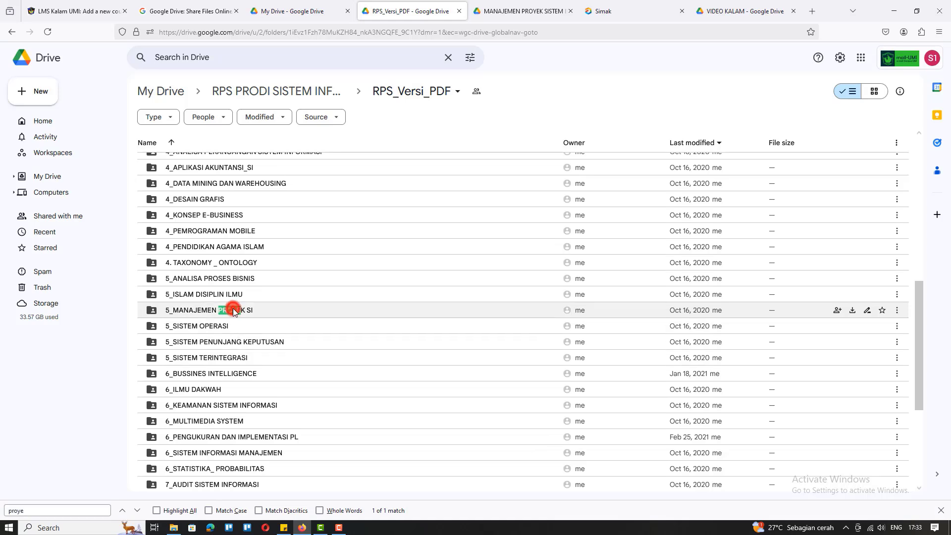
double_click(331, 316)
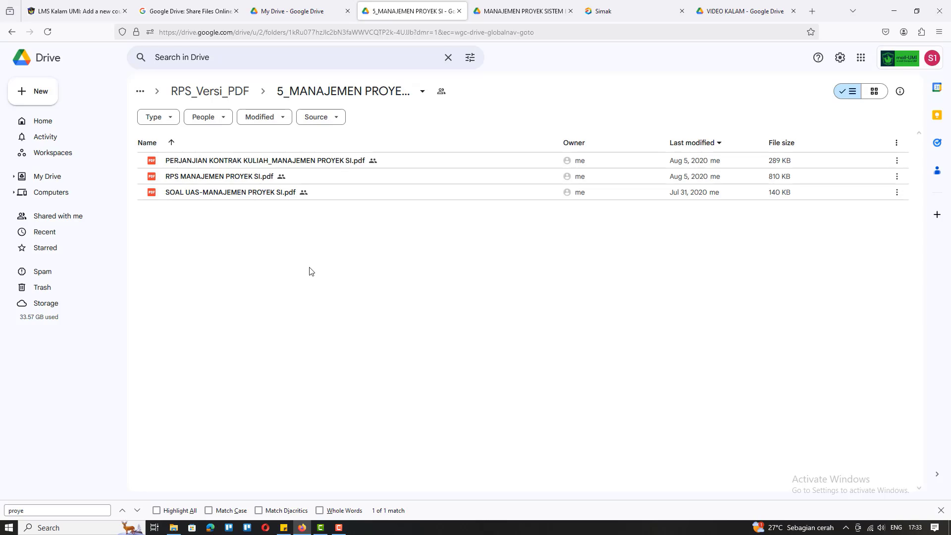
left_click(228, 176)
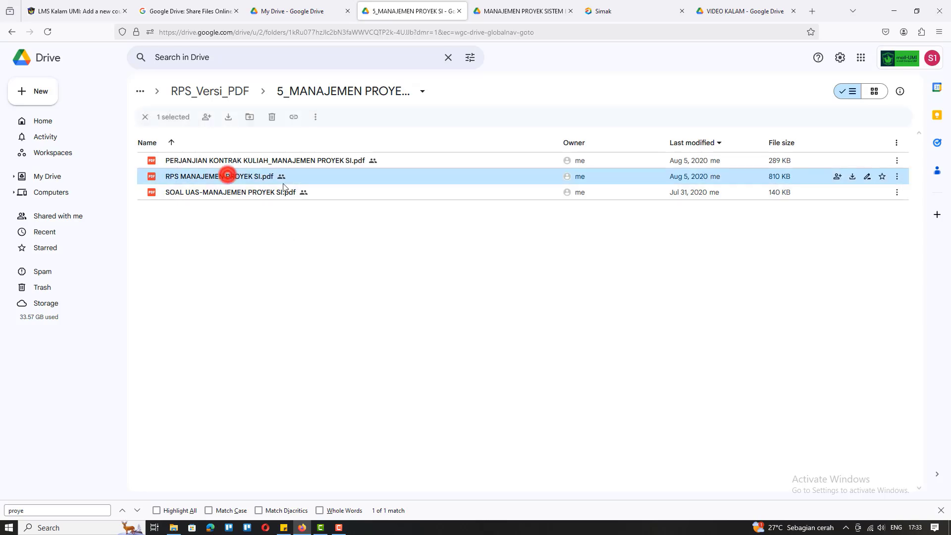
key("Return")
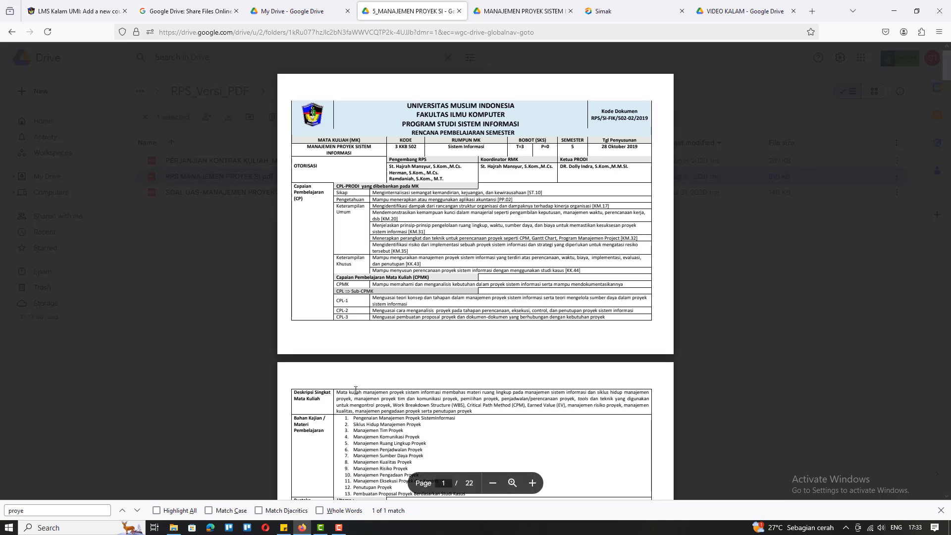
Copy the Deskripsi Singkat Mata Kuliah paragraph from the RPS document into the course summary on LMS Kalam UMI
left_click_drag(336, 392, 475, 410)
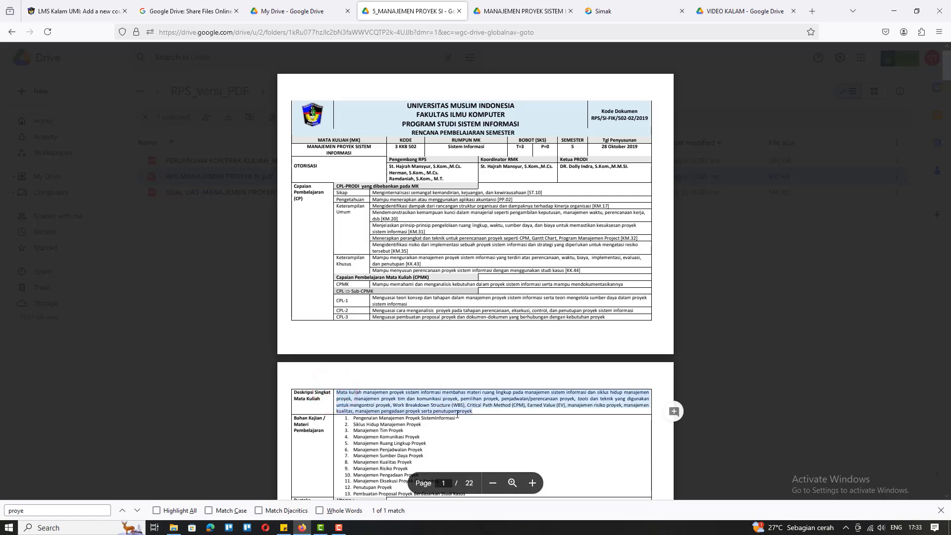
right_click(440, 404)
left_click(447, 416)
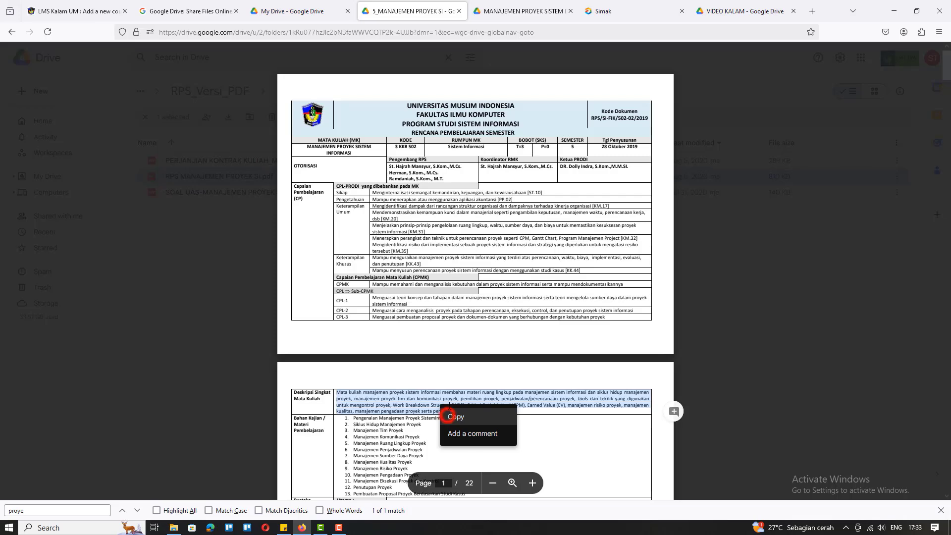
left_click(79, 11)
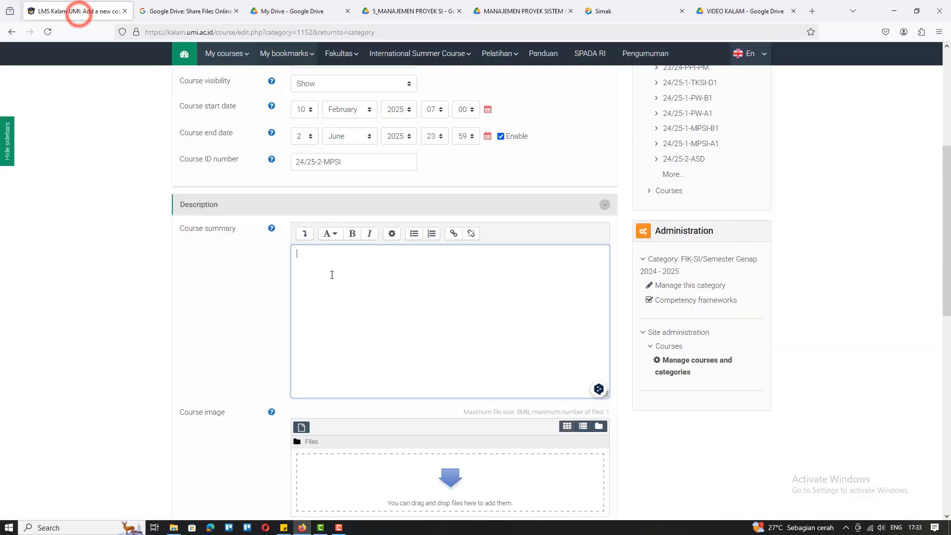
left_click(330, 275)
right_click(344, 259)
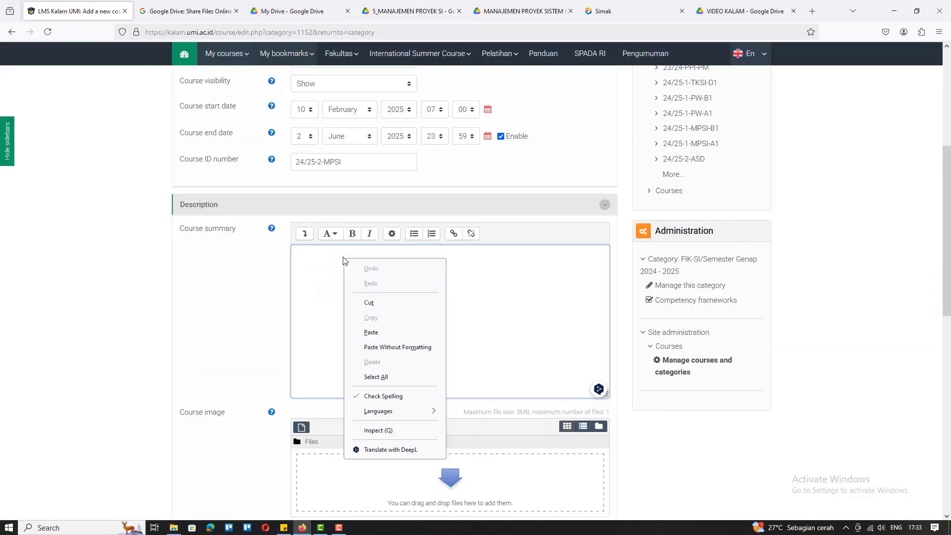
left_click(371, 333)
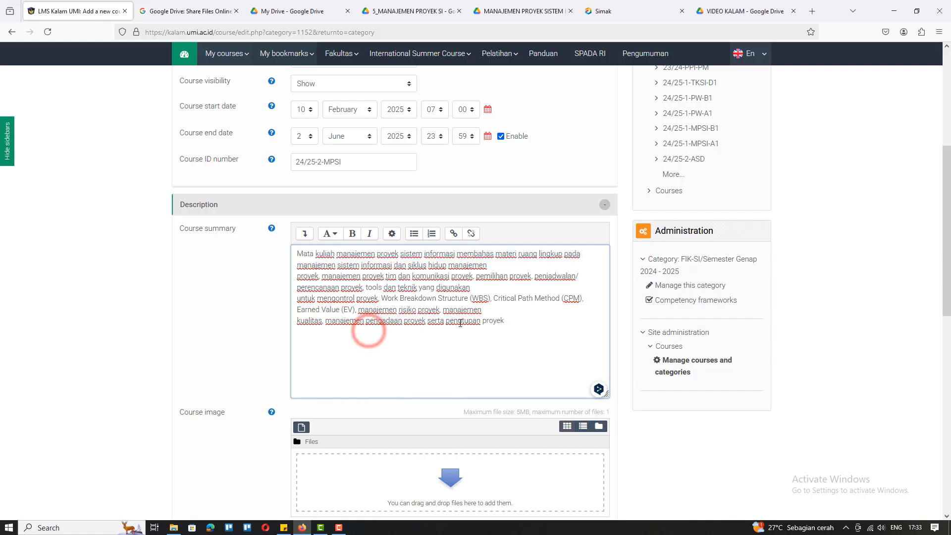
Remove the stray line breaks from the course summary text and end its last sentence with a period
left_click(297, 266)
key("BackSpace")
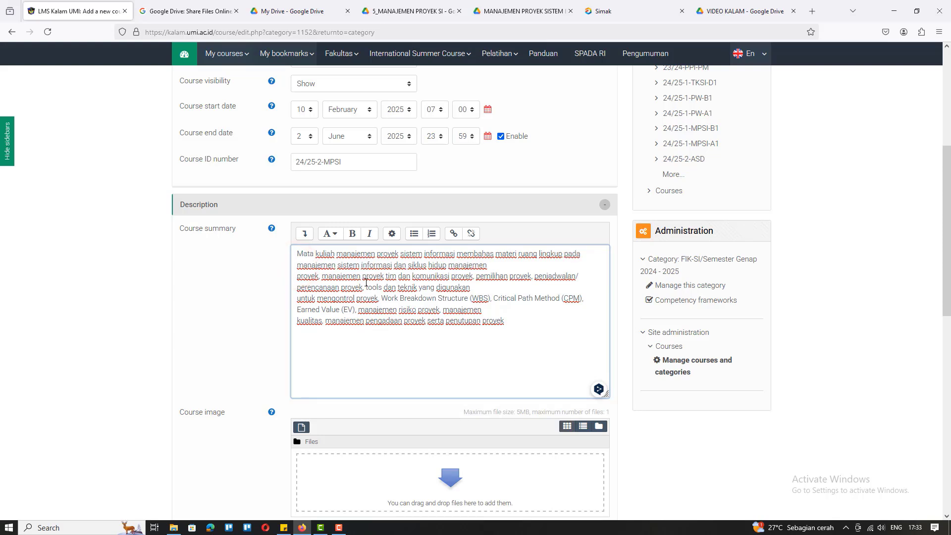
key("BackSpace")
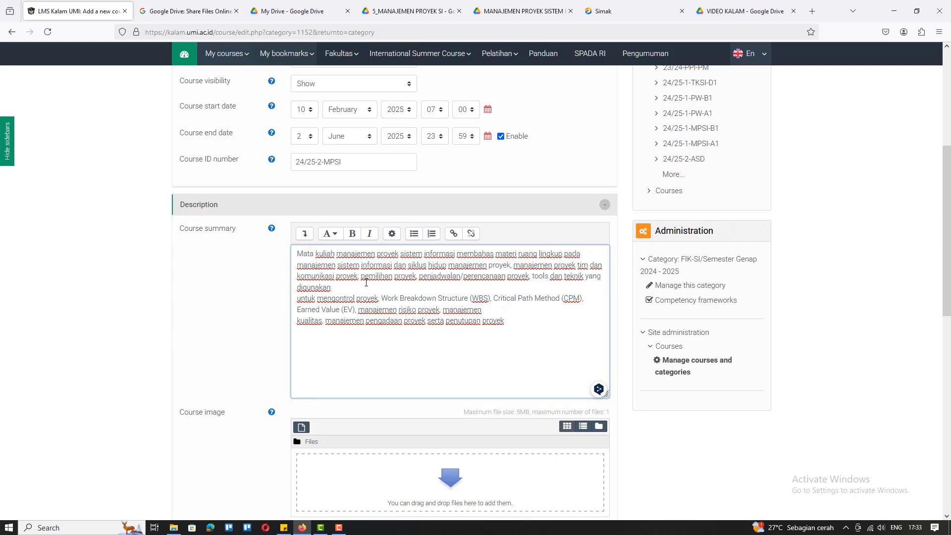
left_click(296, 298)
key("BackSpace")
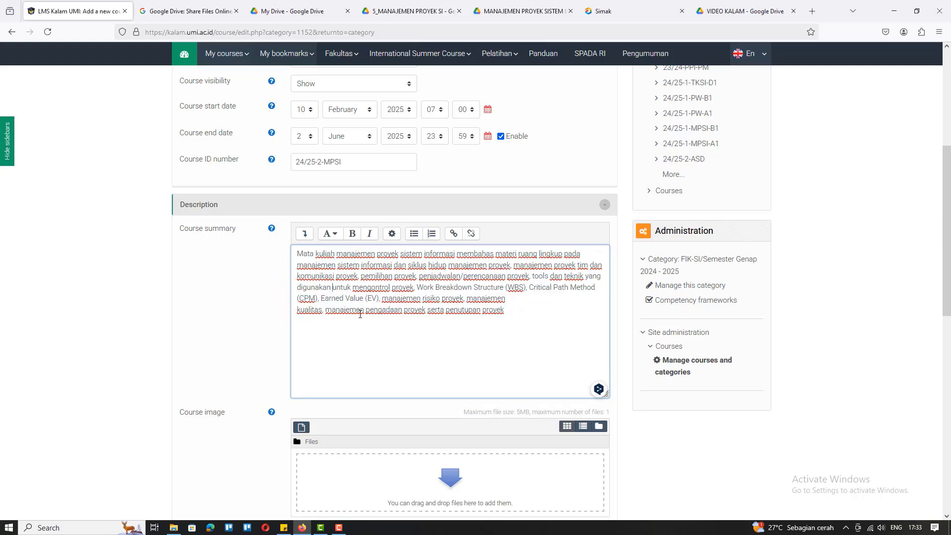
key("Left")
key("Left")
key("BackSpace")
key("BackSpace")
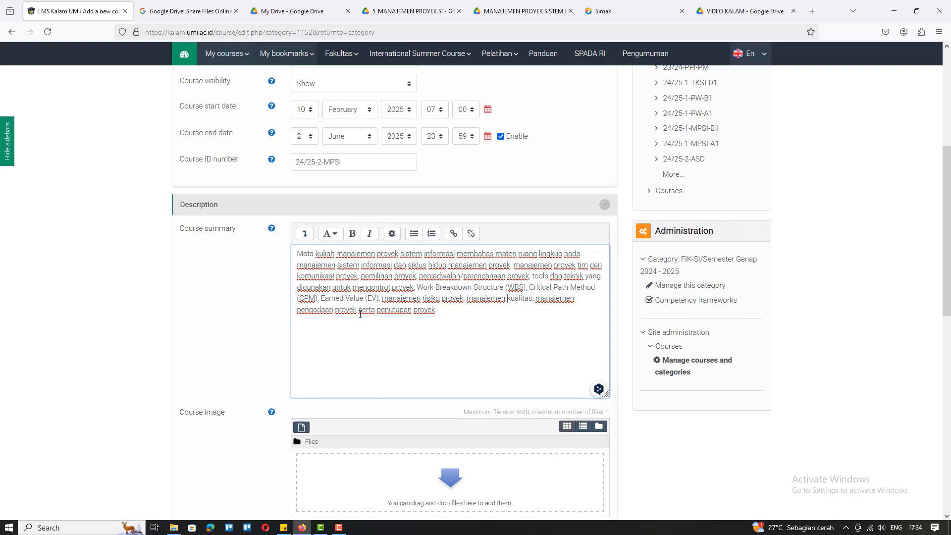
left_click(438, 312)
Add MPSI.png from the recent files as the course image
scroll(256, 371, "down", 4)
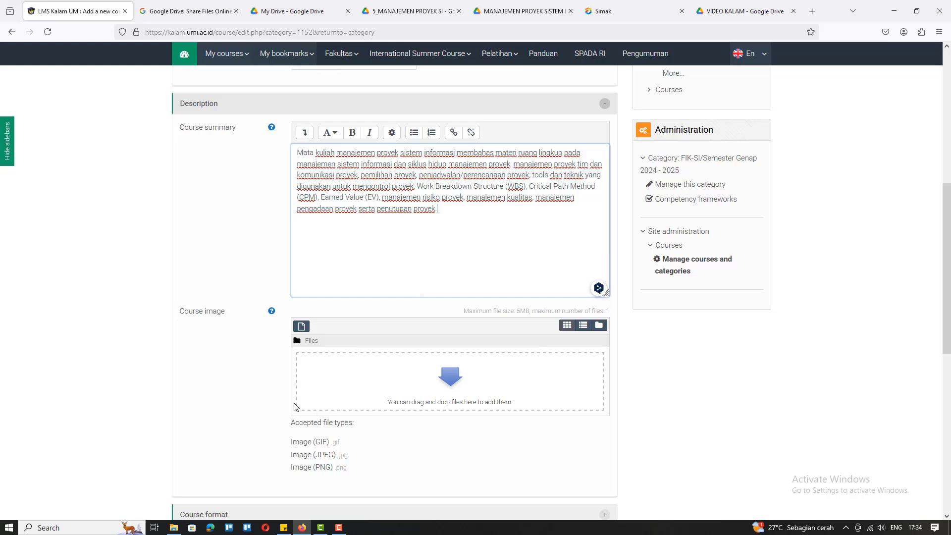
left_click(452, 380)
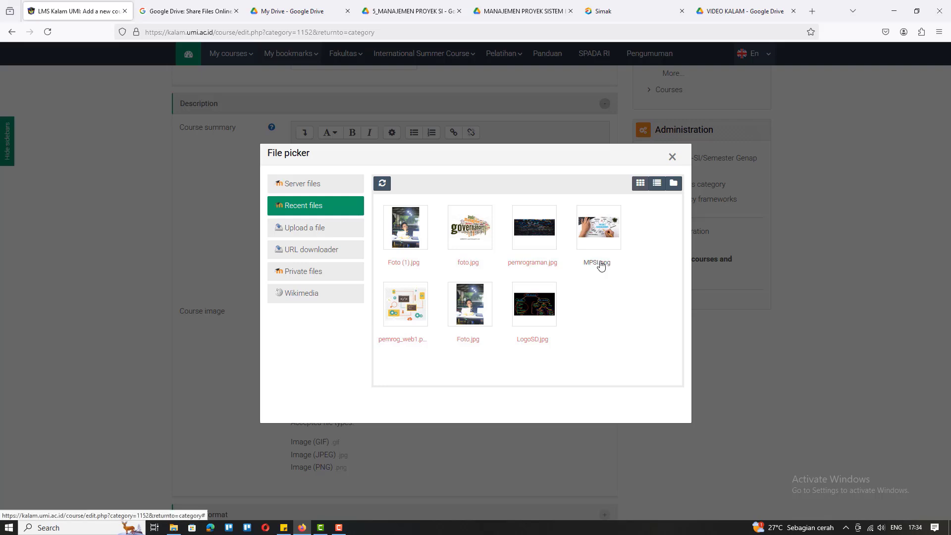
left_click(608, 229)
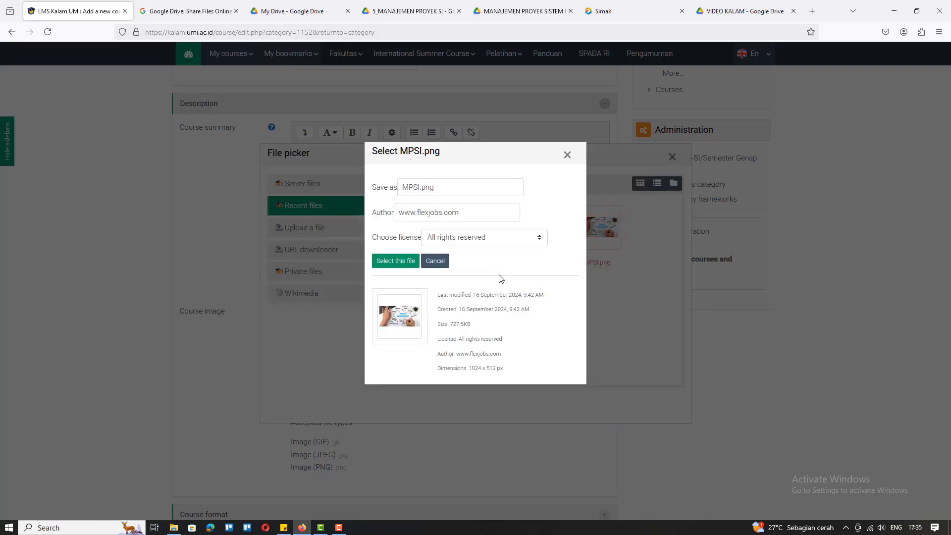
left_click(382, 265)
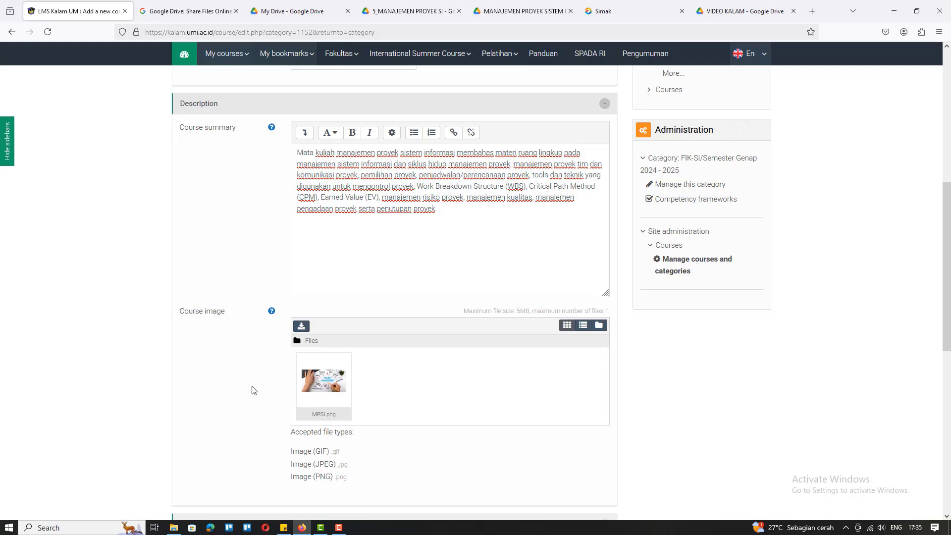
Set the number of sections in the course format settings to 1
scroll(252, 390, "down", 4)
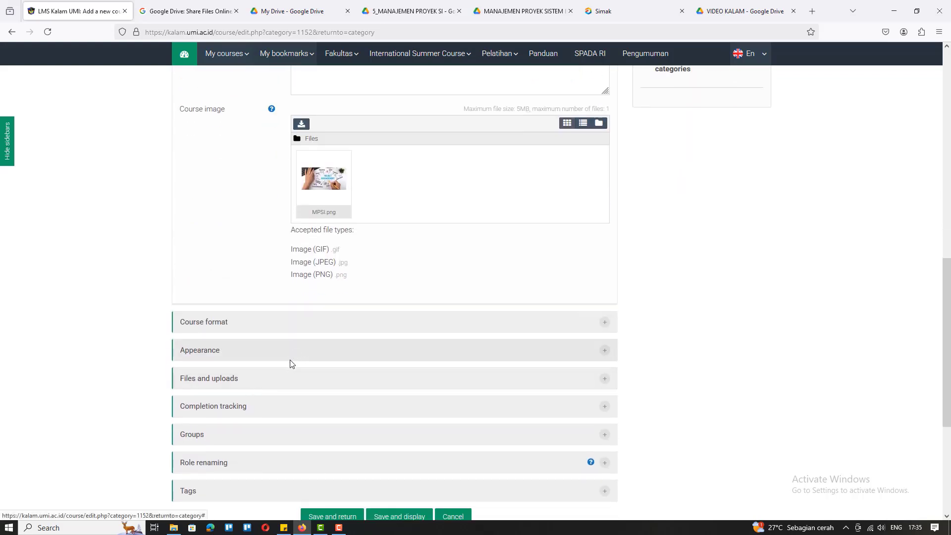
scroll(291, 364, "down", 1)
left_click(330, 272)
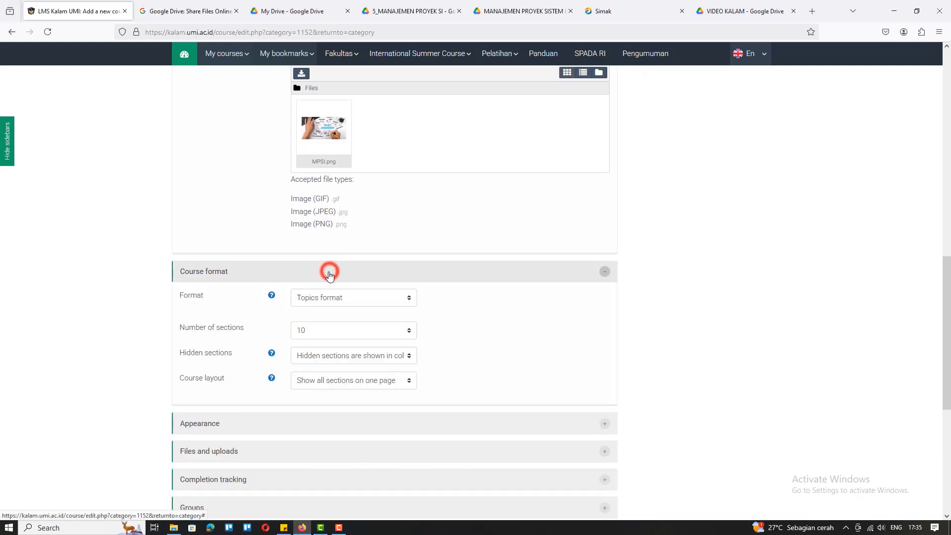
left_click(323, 333)
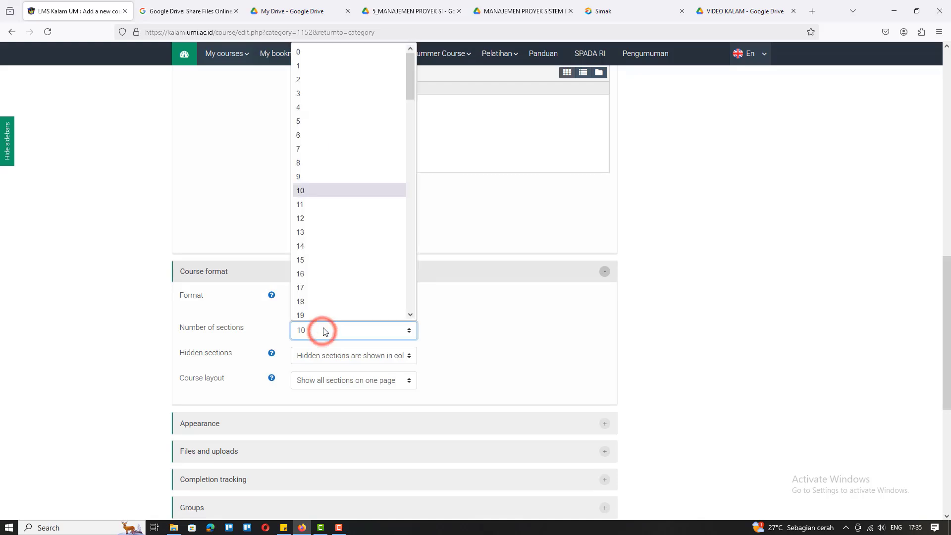
left_click(363, 49)
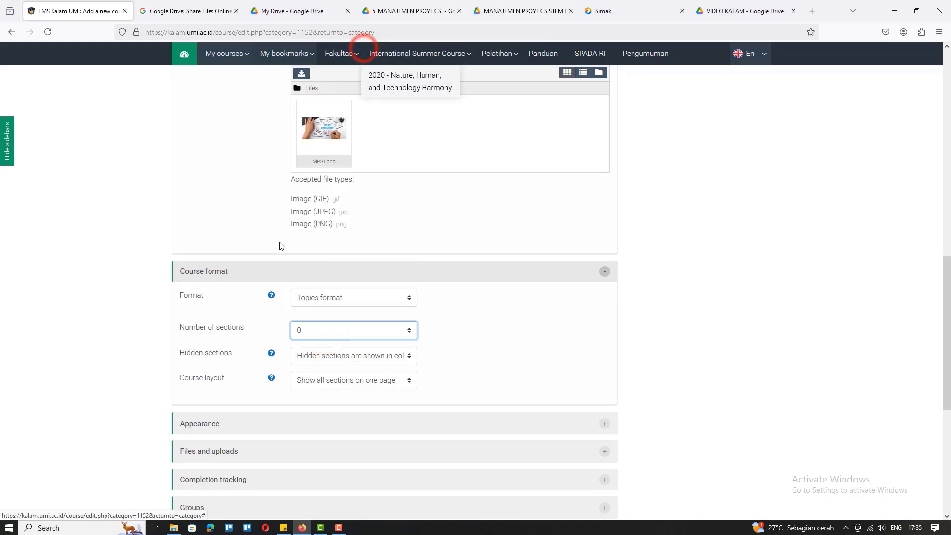
left_click(231, 309)
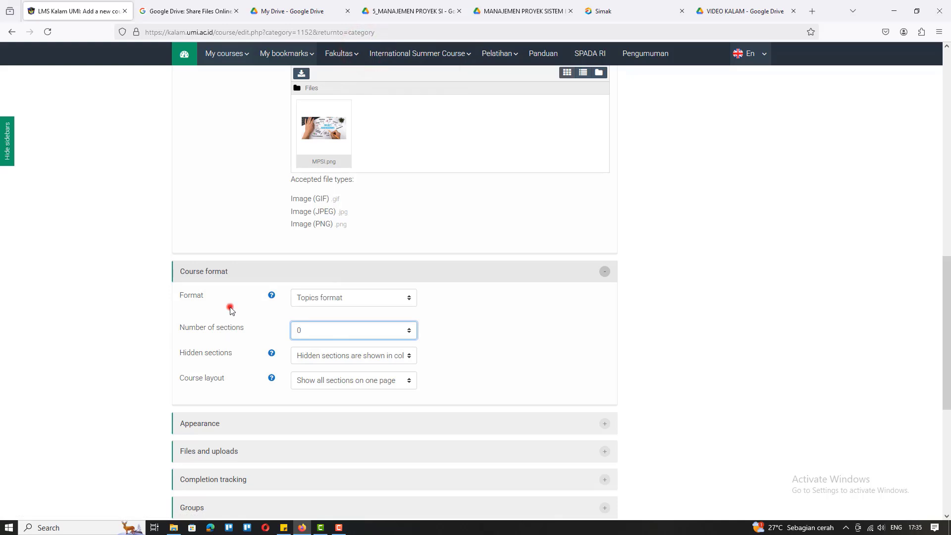
left_click(305, 331)
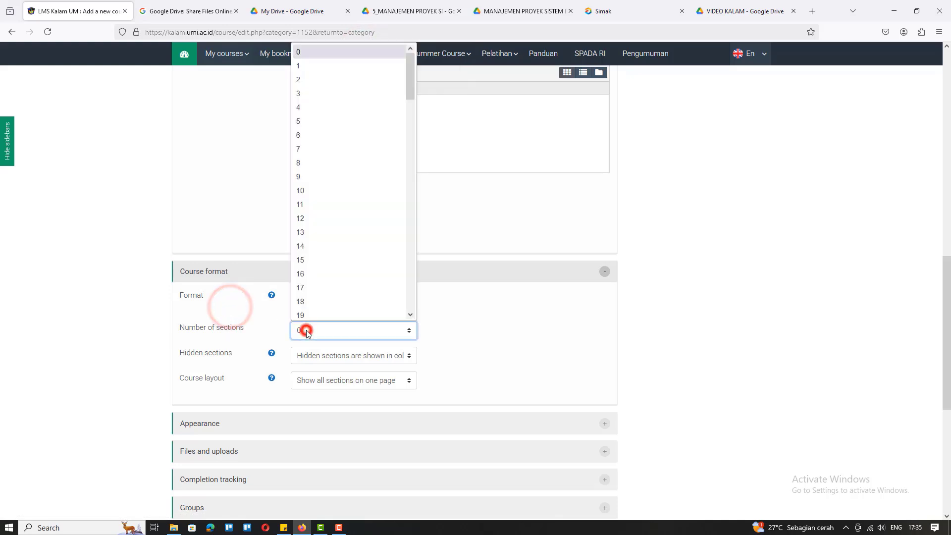
left_click(345, 63)
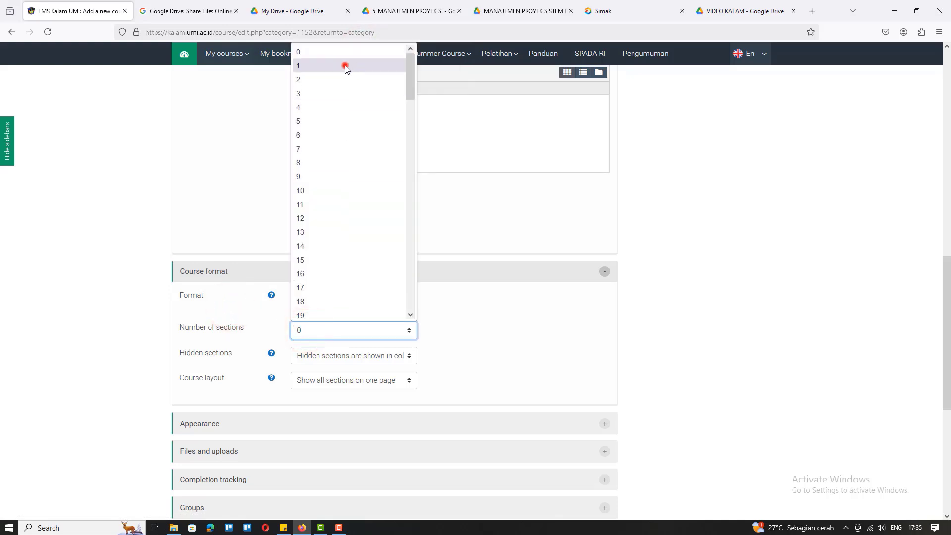
left_click(223, 325)
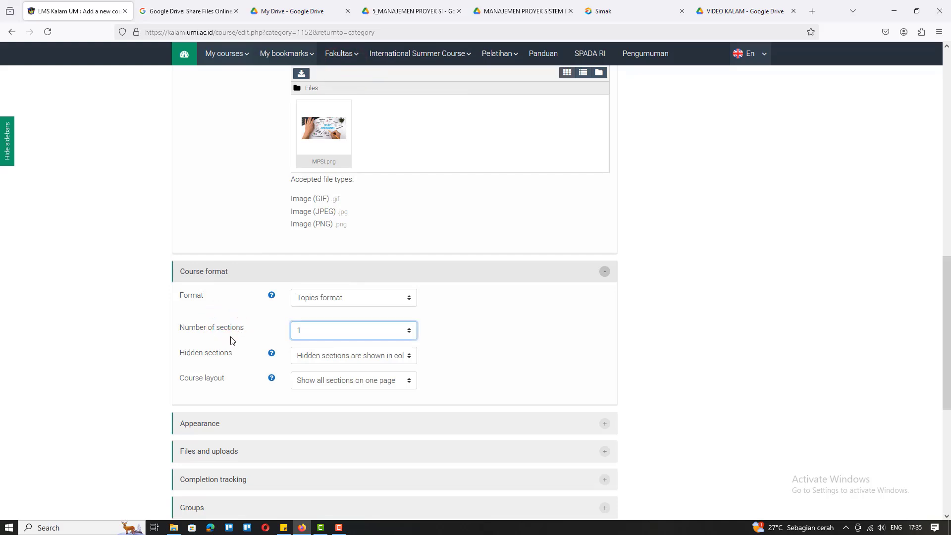
Set the number of announcements in the course appearance settings to 0
scroll(231, 339, "down", 1)
left_click(235, 375)
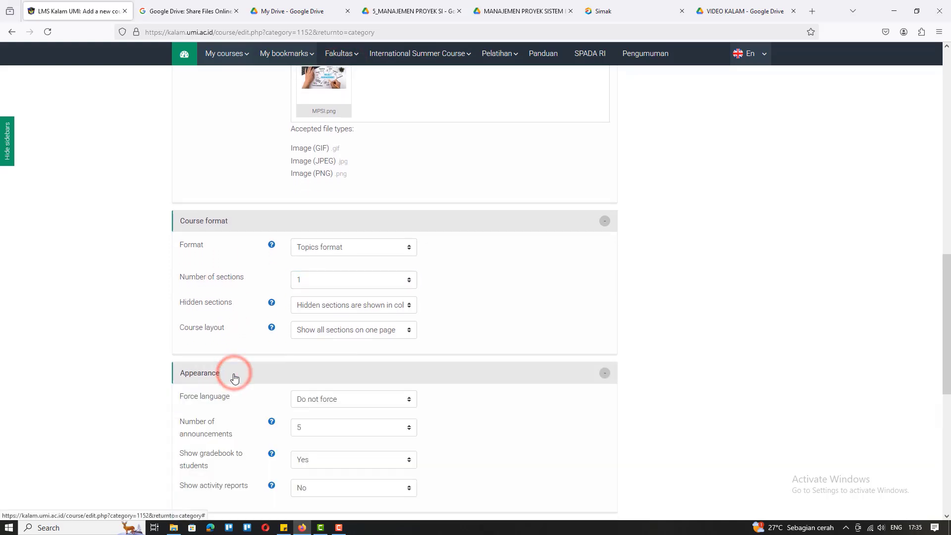
scroll(237, 385, "down", 1)
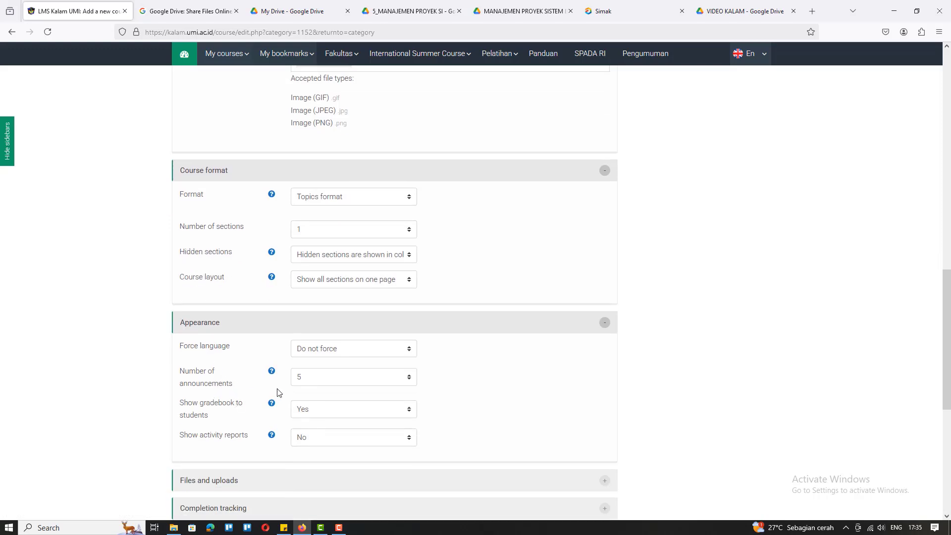
left_click(317, 382)
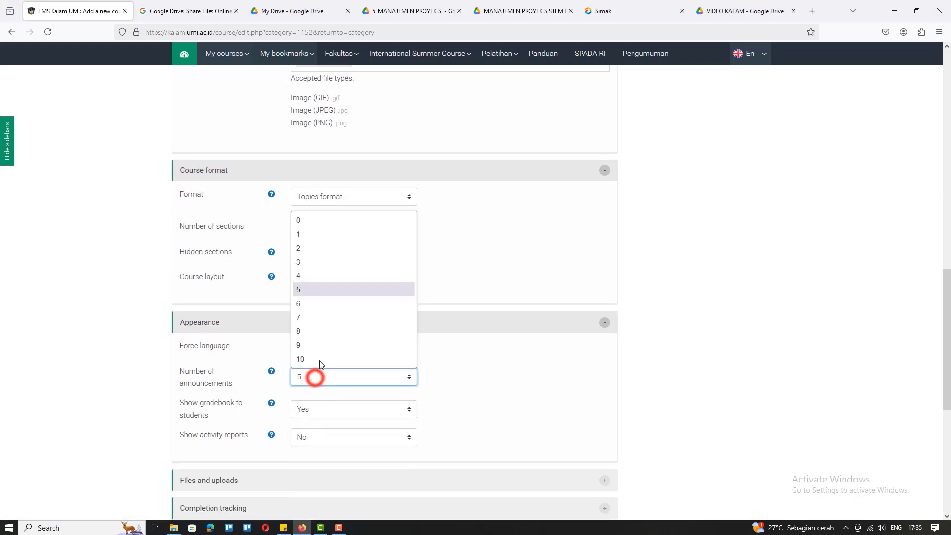
left_click(358, 220)
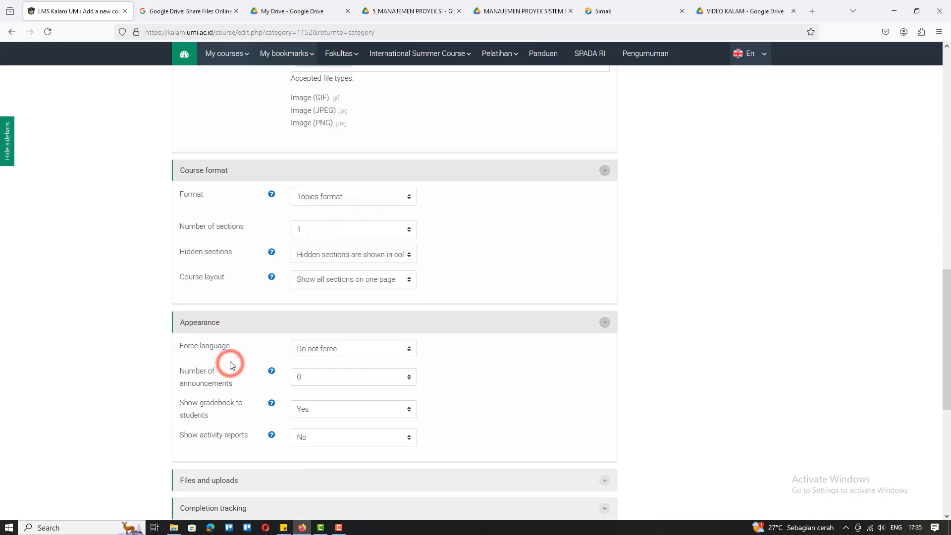
Set the maximum upload size in the course's files and uploads settings to 2MB
scroll(230, 365, "down", 2)
left_click(234, 379)
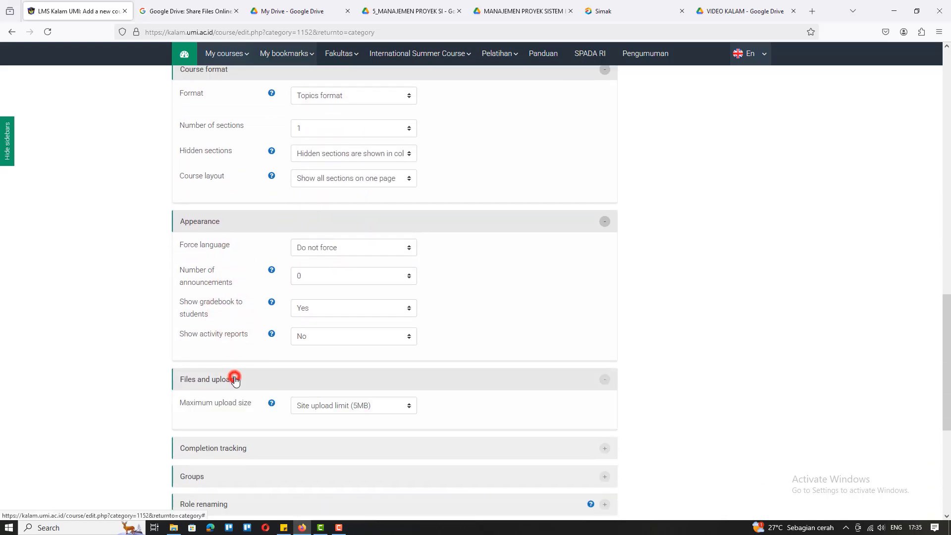
scroll(237, 371, "down", 1)
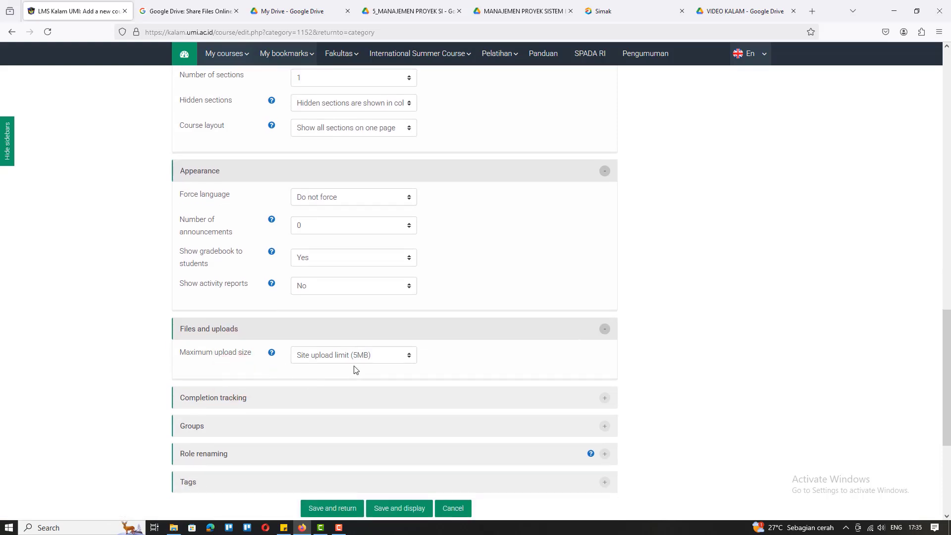
left_click(366, 357)
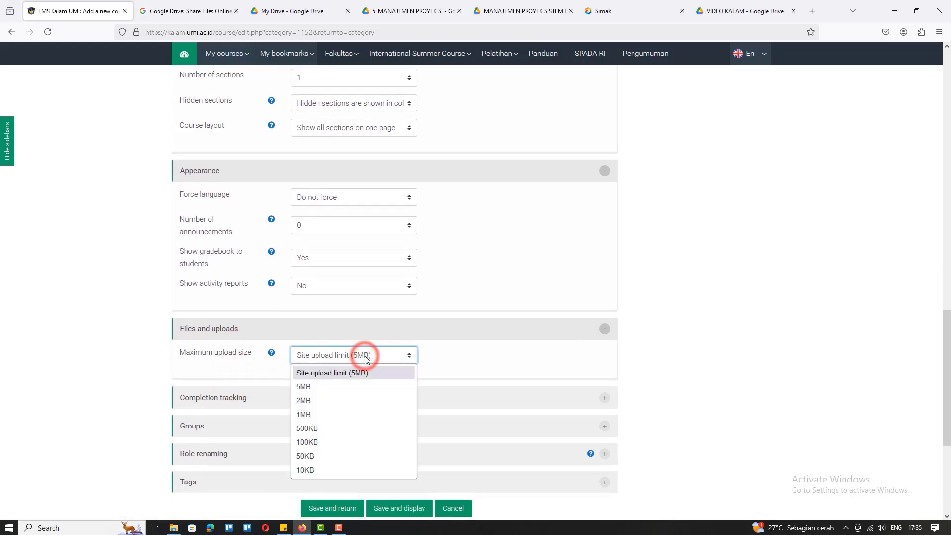
left_click(335, 400)
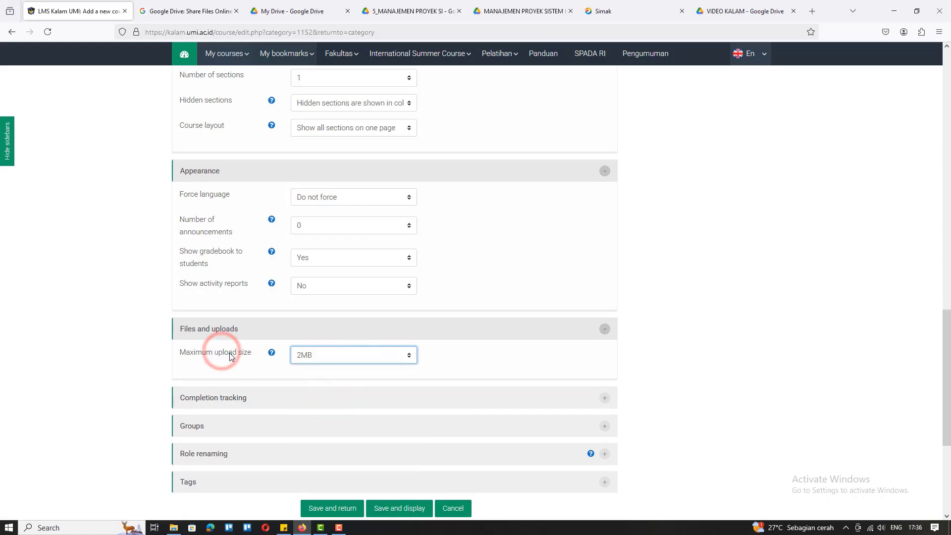
Examine the completion tracking, groups and role renaming settings of the course without changing them
scroll(233, 350, "down", 2)
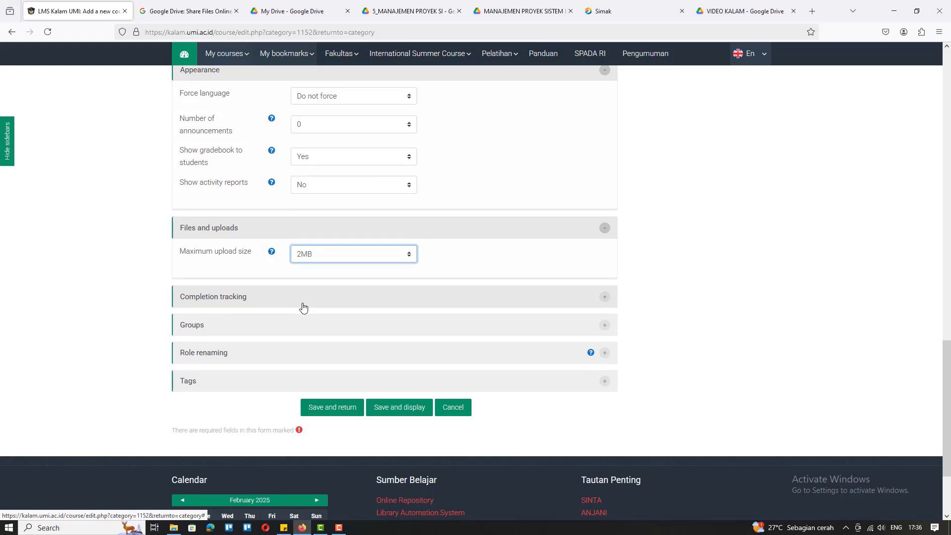
left_click(285, 300)
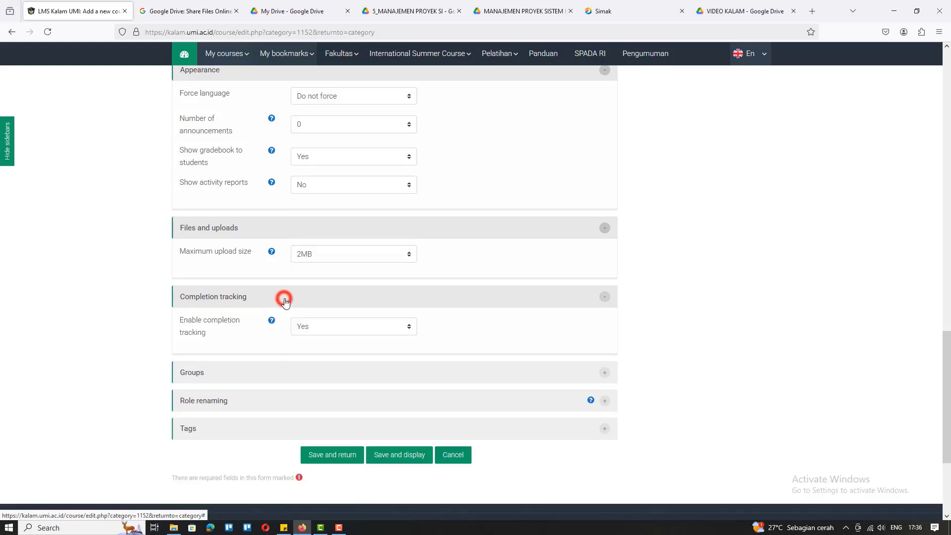
left_click(284, 297)
left_click(273, 331)
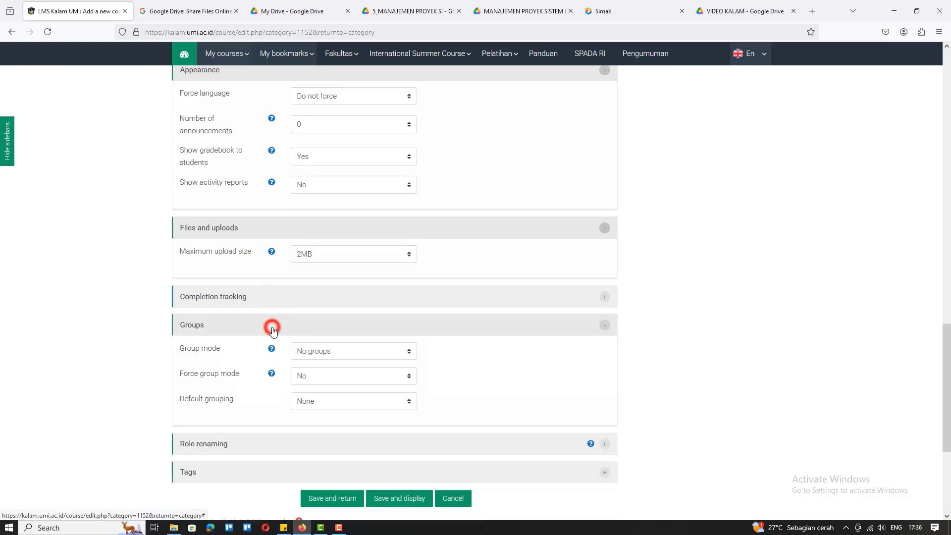
left_click(273, 330)
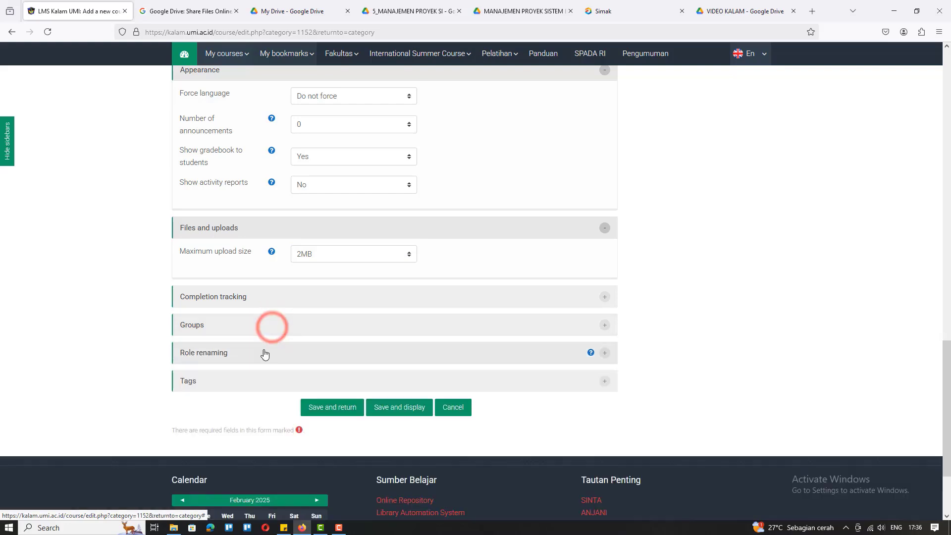
left_click(261, 353)
left_click(262, 355)
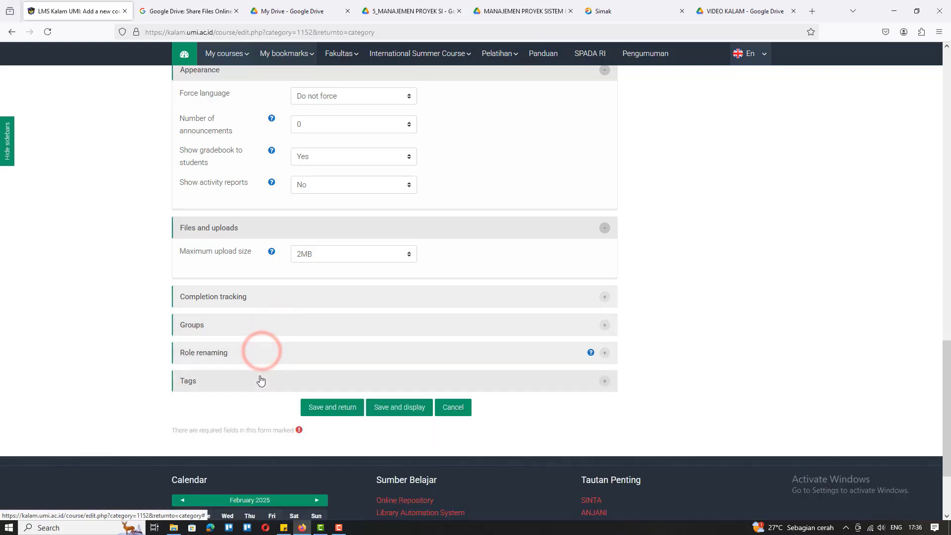
Review the completed course form from the general details down, and save the new course so that its page is displayed
scroll(214, 313, "up", 12)
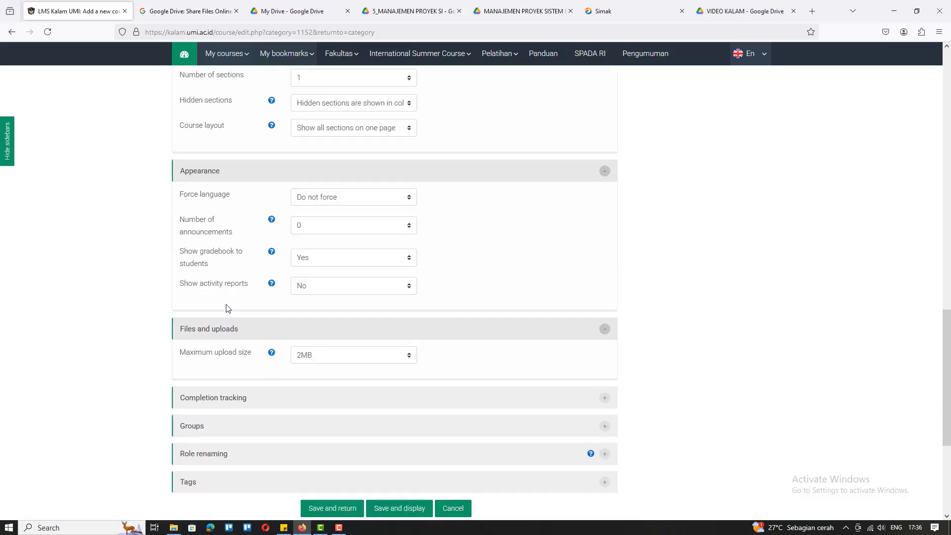
scroll(227, 308, "up", 6)
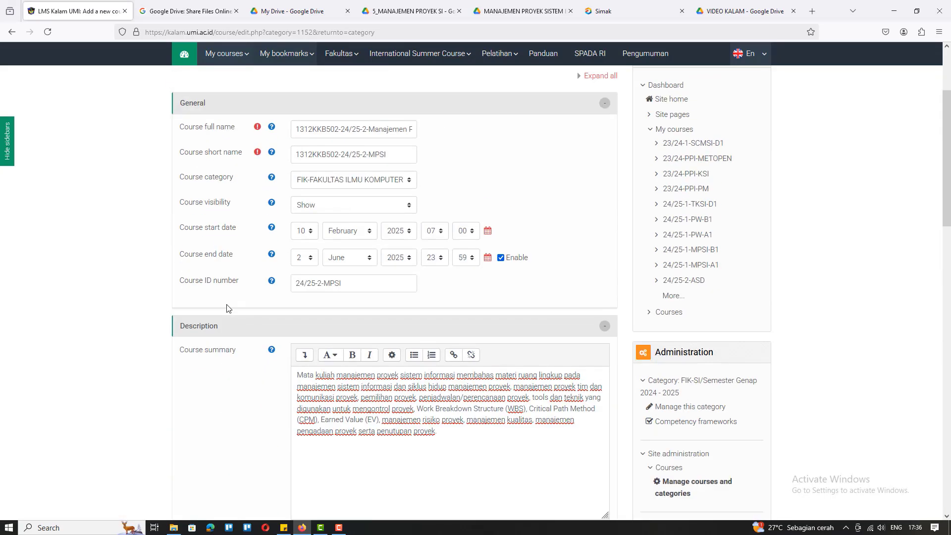
scroll(227, 308, "down", 5)
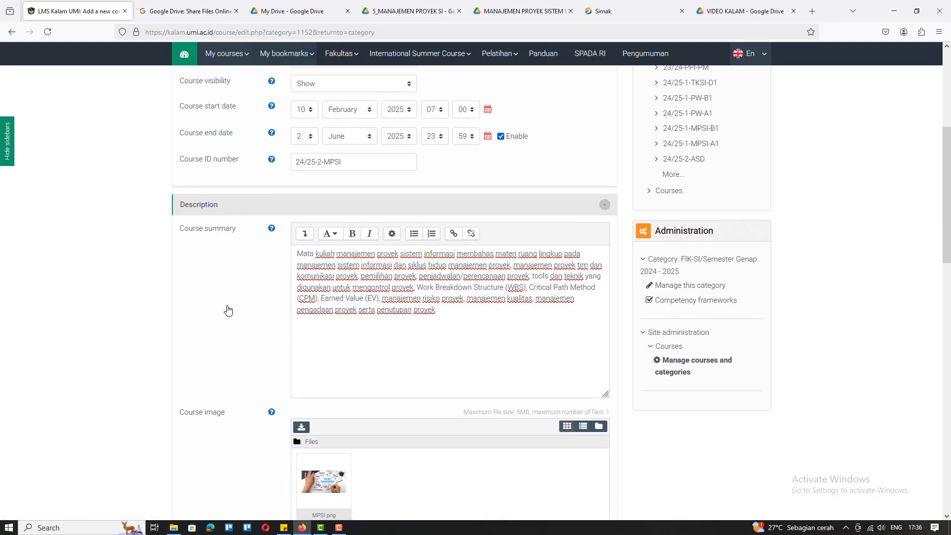
scroll(228, 310, "down", 5)
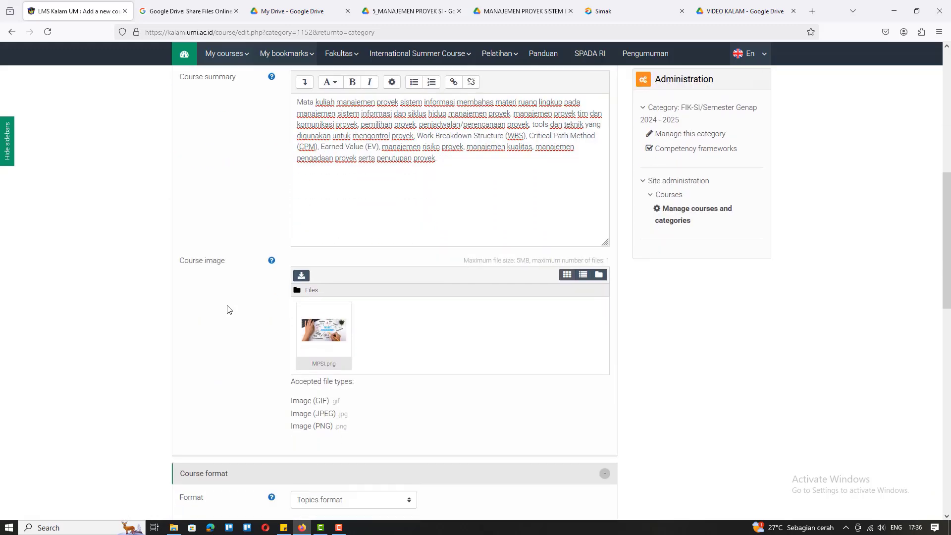
scroll(228, 309, "down", 3)
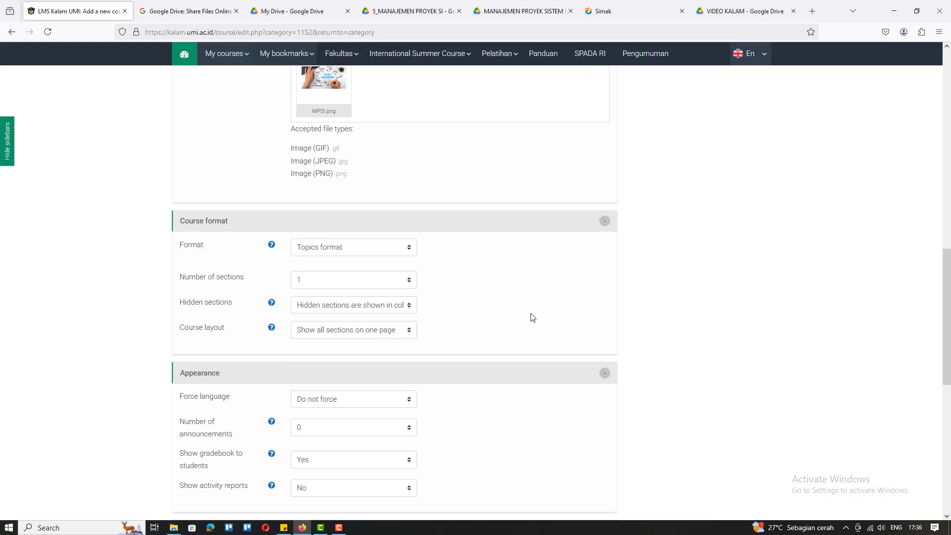
scroll(524, 362, "down", 7)
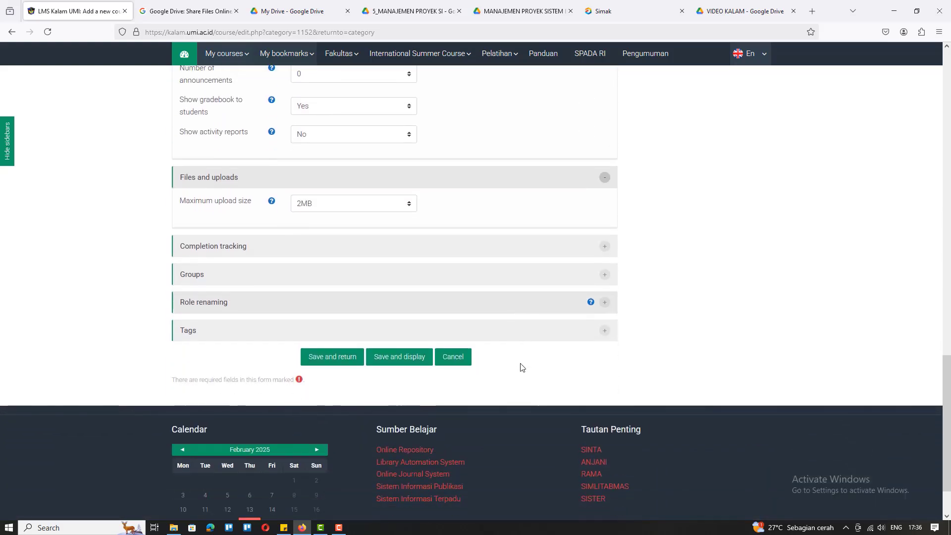
left_click(403, 359)
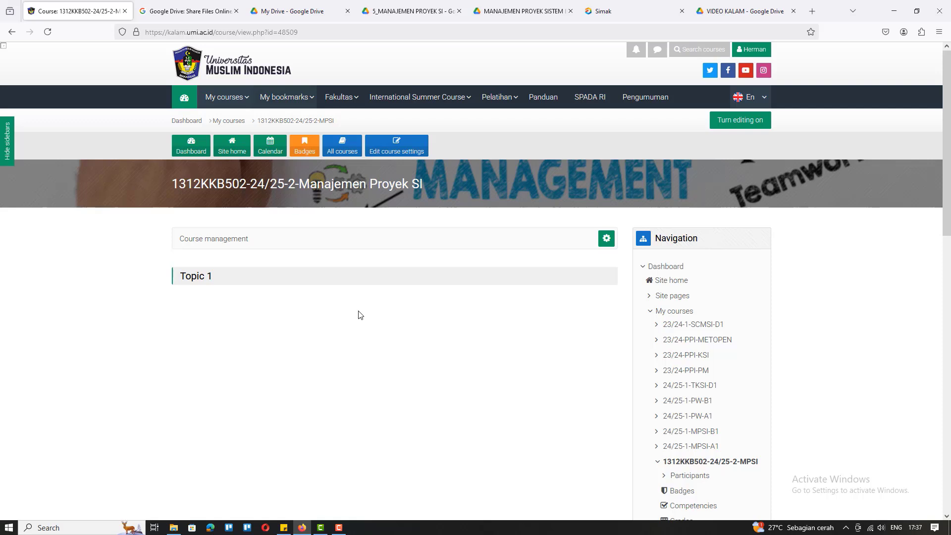
scroll(363, 316, "down", 3)
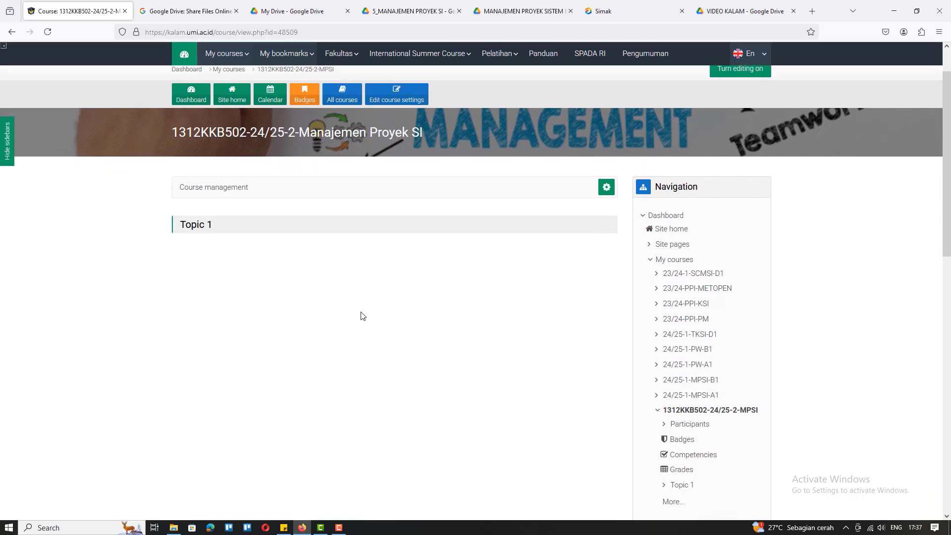
scroll(363, 316, "up", 3)
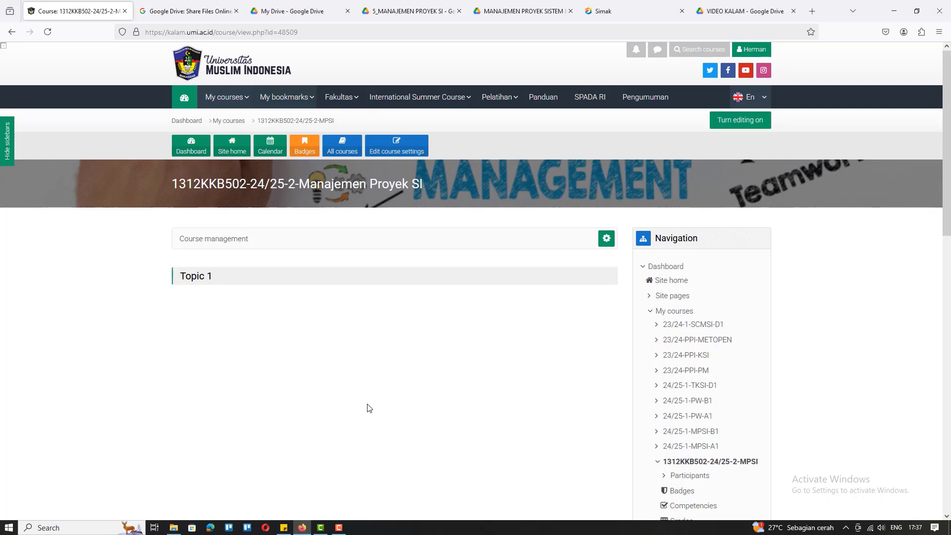
left_click(339, 528)
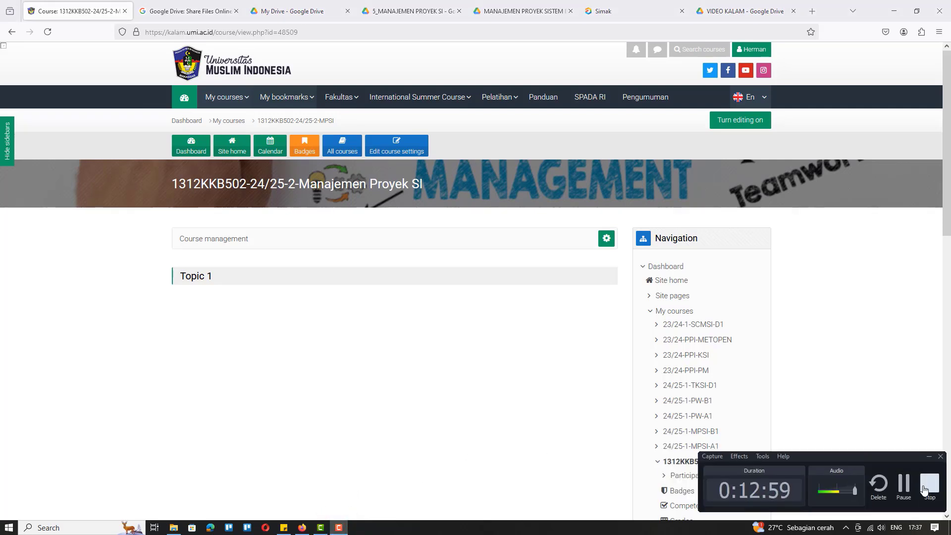
left_click(932, 489)
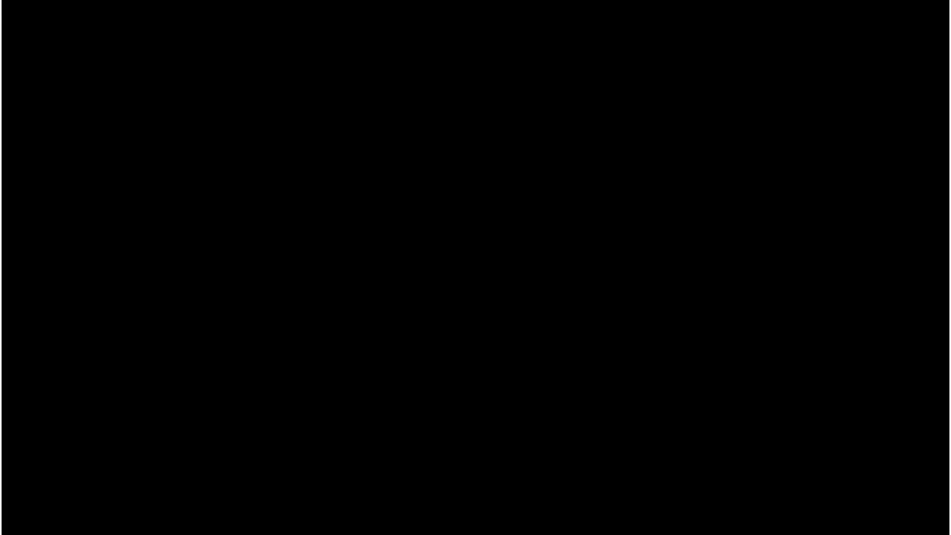